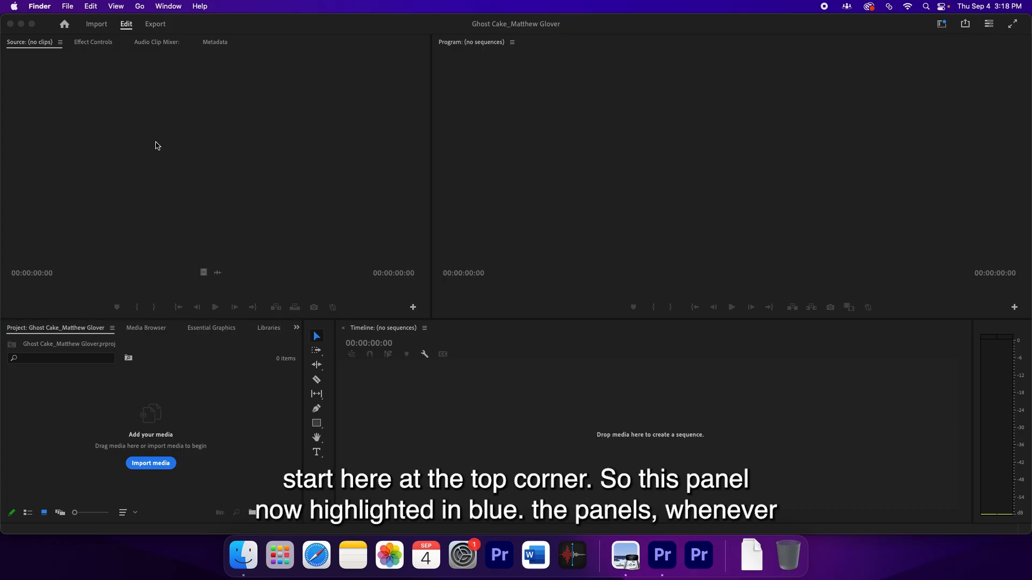
# Look over the workspace layout by activating the Source, Program, Timeline, Project and Tools panels in turn
pyautogui.click(237, 123)
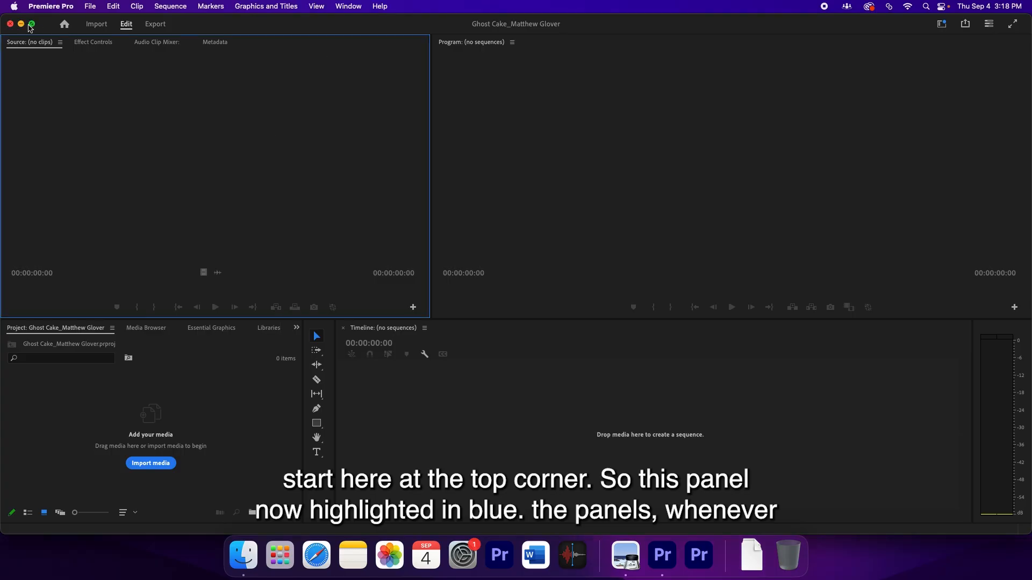
pyautogui.click(548, 150)
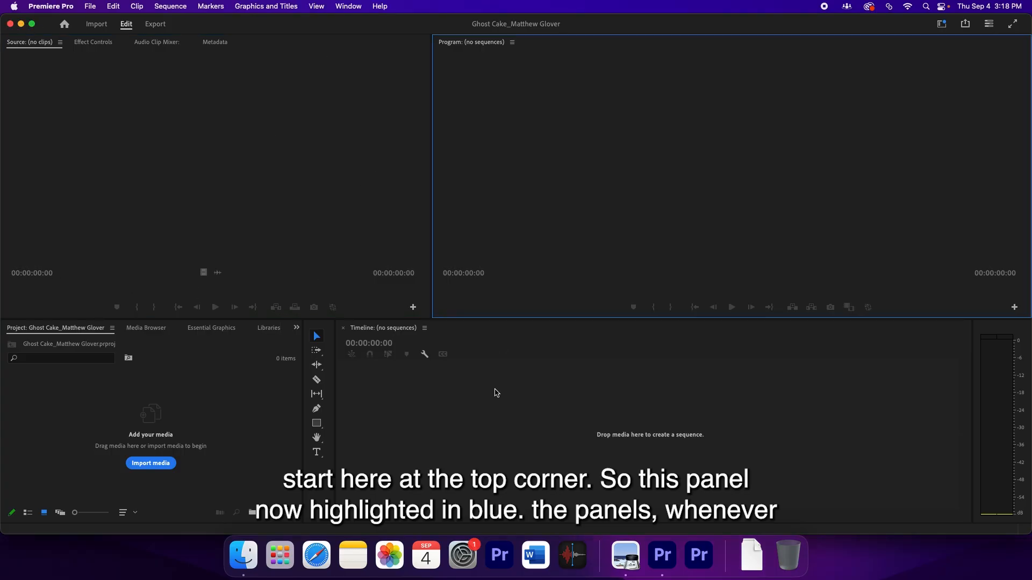
pyautogui.click(497, 394)
pyautogui.click(241, 407)
pyautogui.click(329, 491)
pyautogui.click(327, 278)
pyautogui.click(473, 248)
pyautogui.click(210, 455)
pyautogui.click(366, 445)
pyautogui.click(253, 469)
pyautogui.click(309, 497)
pyautogui.click(398, 330)
pyautogui.click(274, 173)
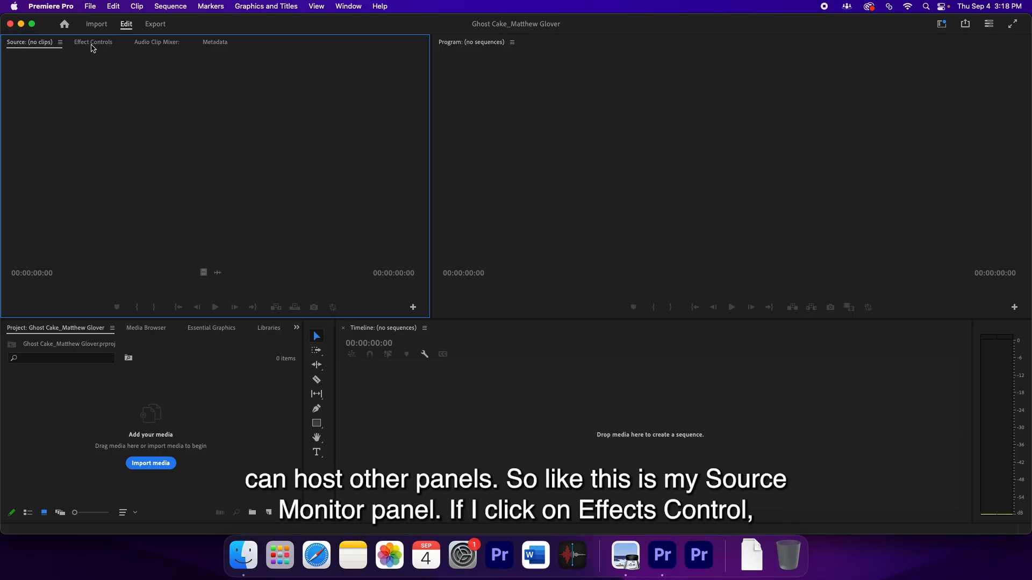
# View the Effect Controls, Audio Clip Mixer and Metadata panels grouped with the Source monitor, and return to the Source monitor
pyautogui.click(93, 47)
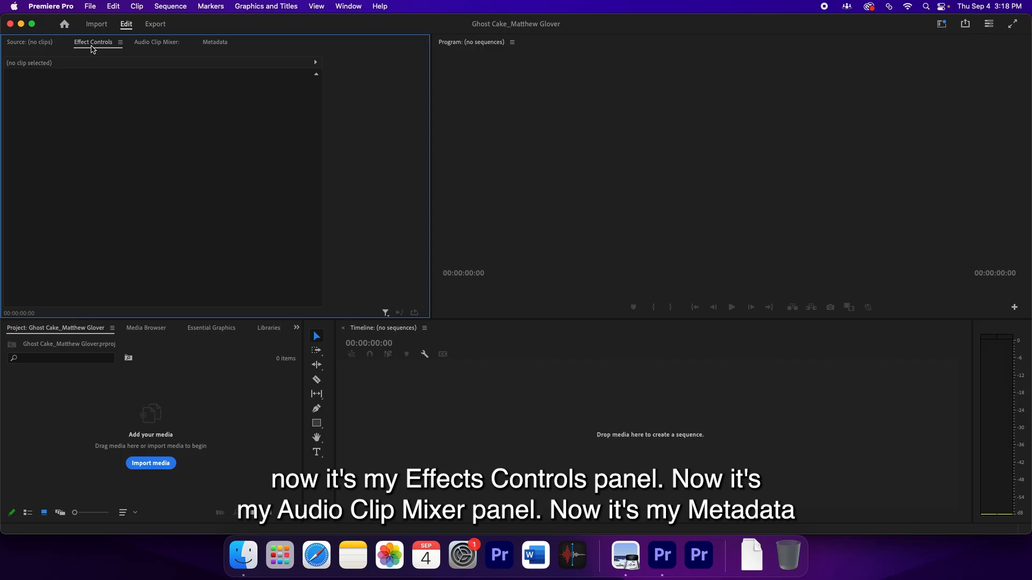
pyautogui.click(161, 47)
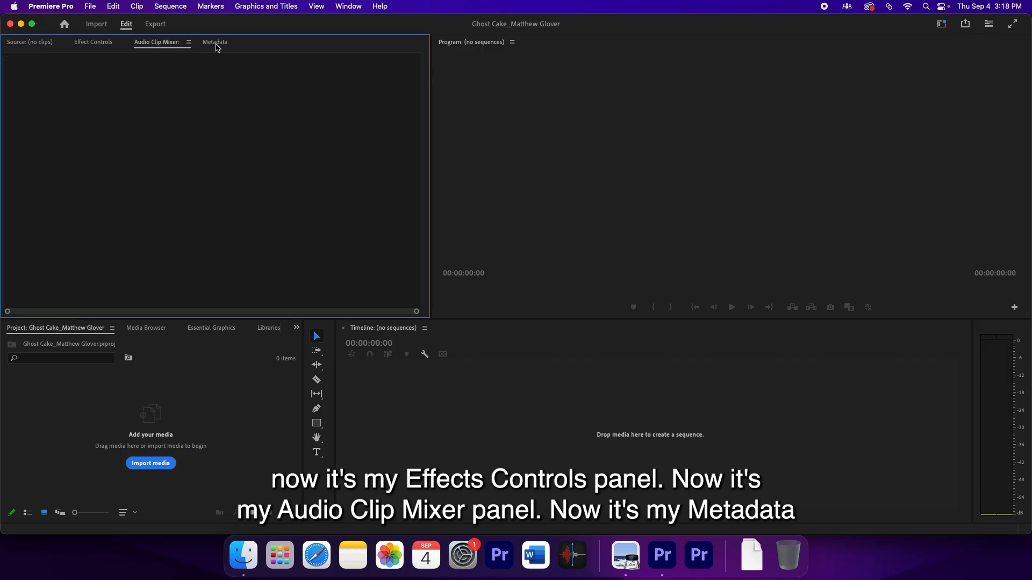
pyautogui.click(216, 47)
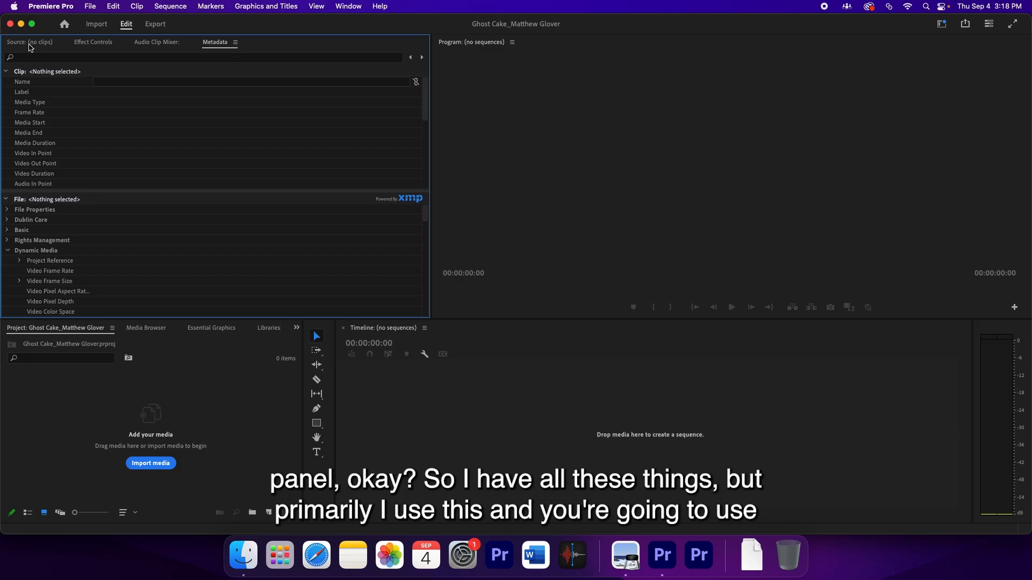
pyautogui.click(33, 49)
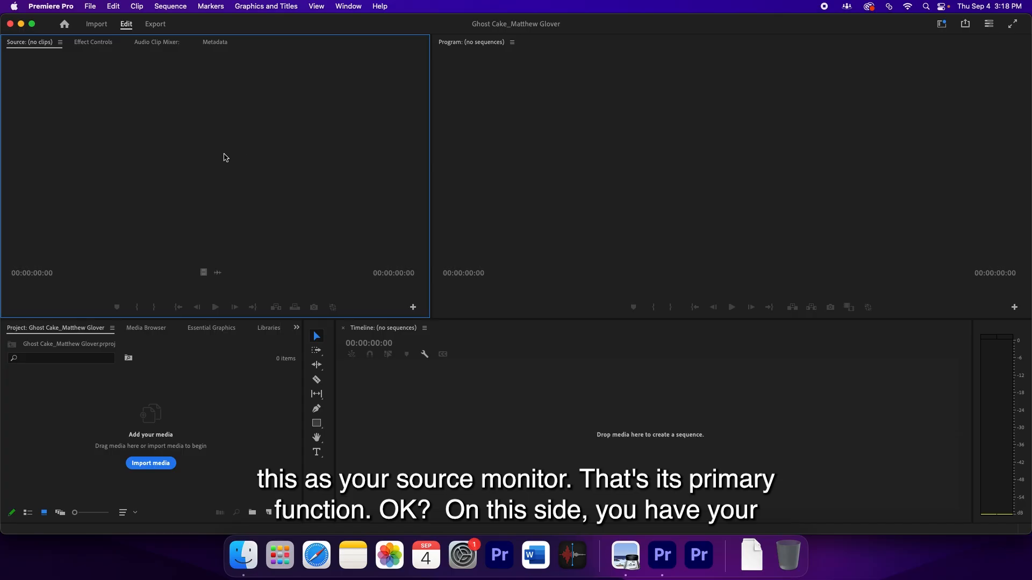
# Examine the Program monitor, Timeline, audio meters, Tools and Project panels one after another, ending with the Project panel active
pyautogui.click(632, 143)
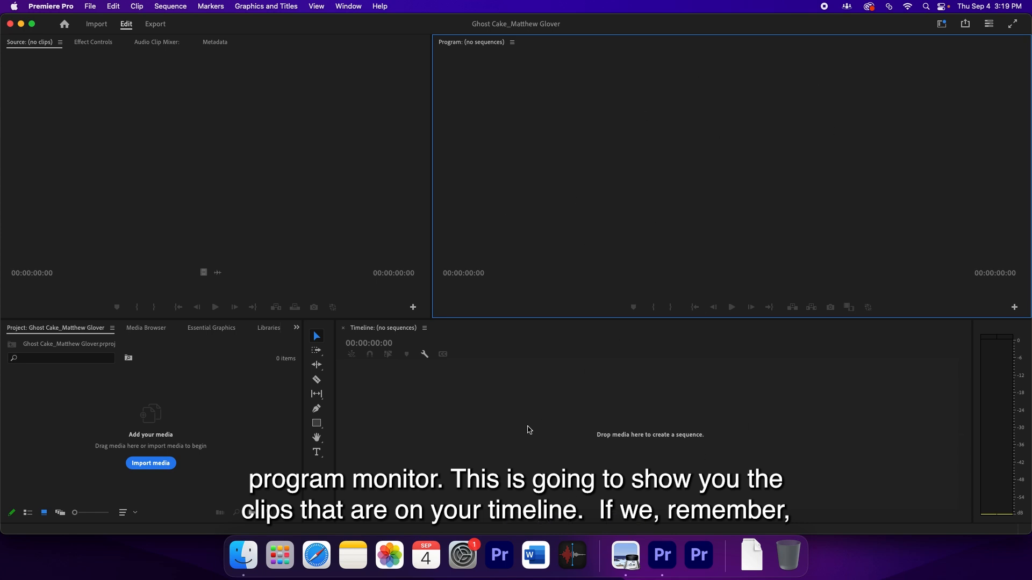
pyautogui.click(544, 431)
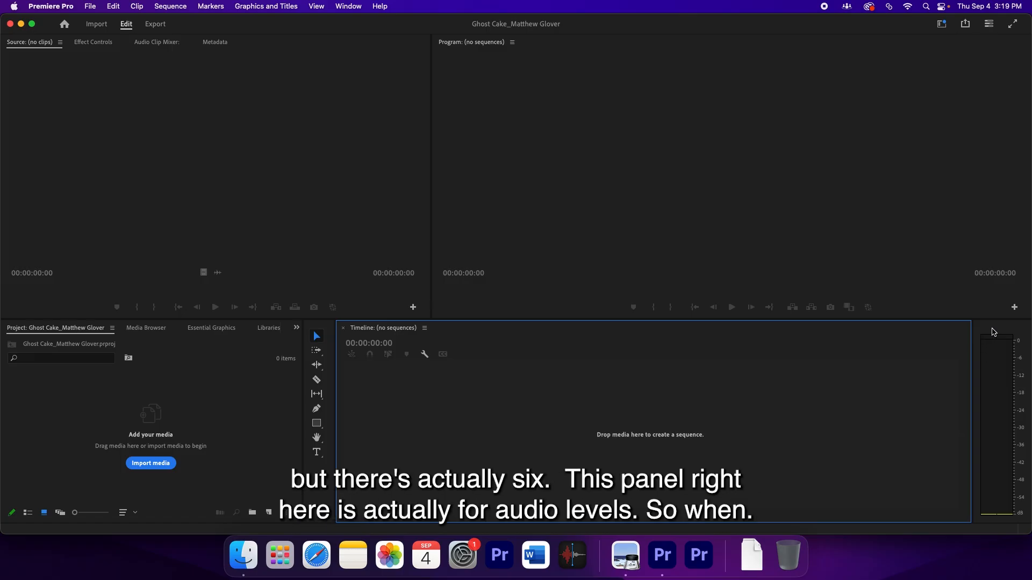
pyautogui.click(982, 344)
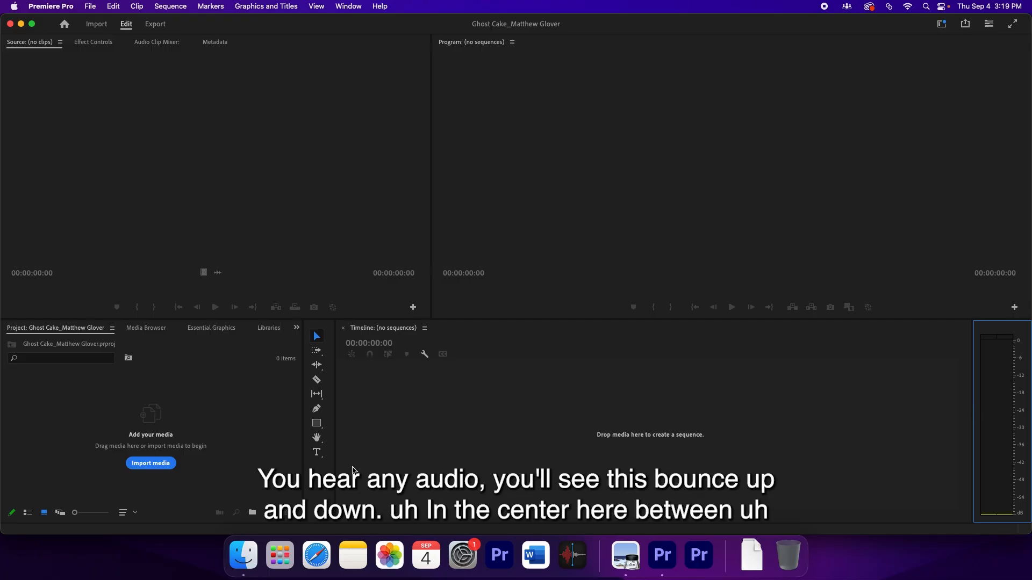
pyautogui.click(320, 477)
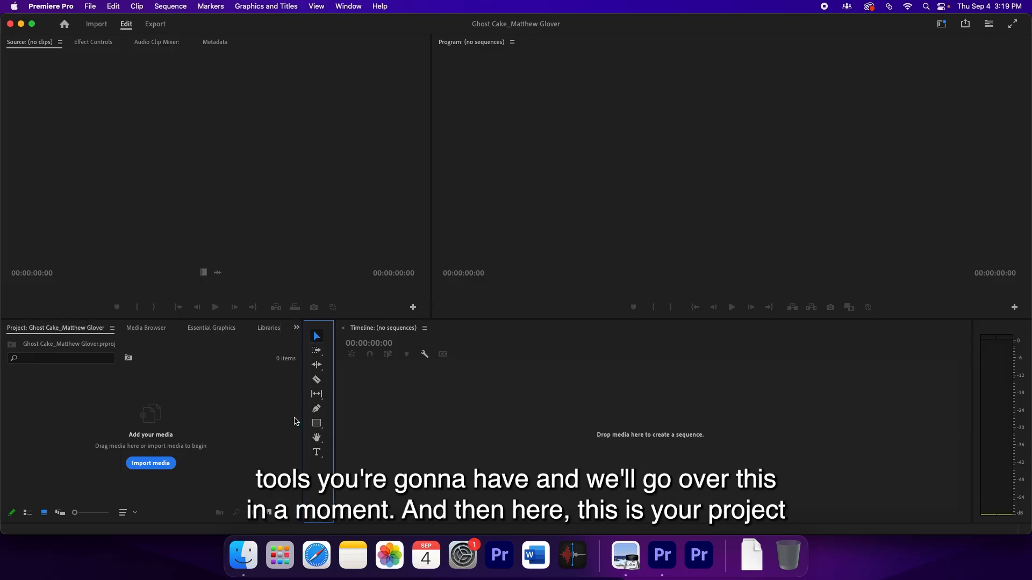
pyautogui.click(218, 418)
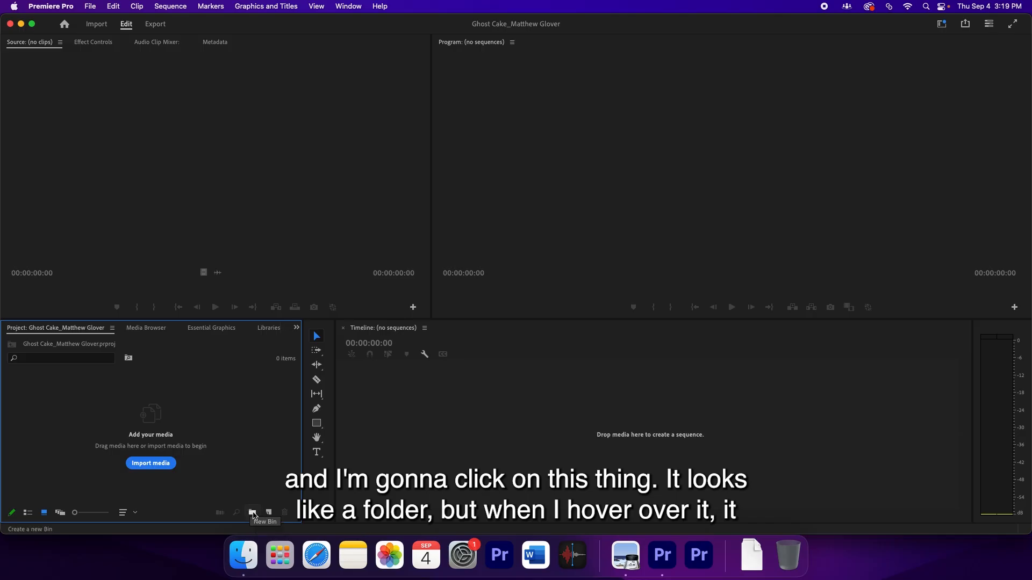
# Create a new bin named Footage in the project and leave it deselected
pyautogui.click(254, 517)
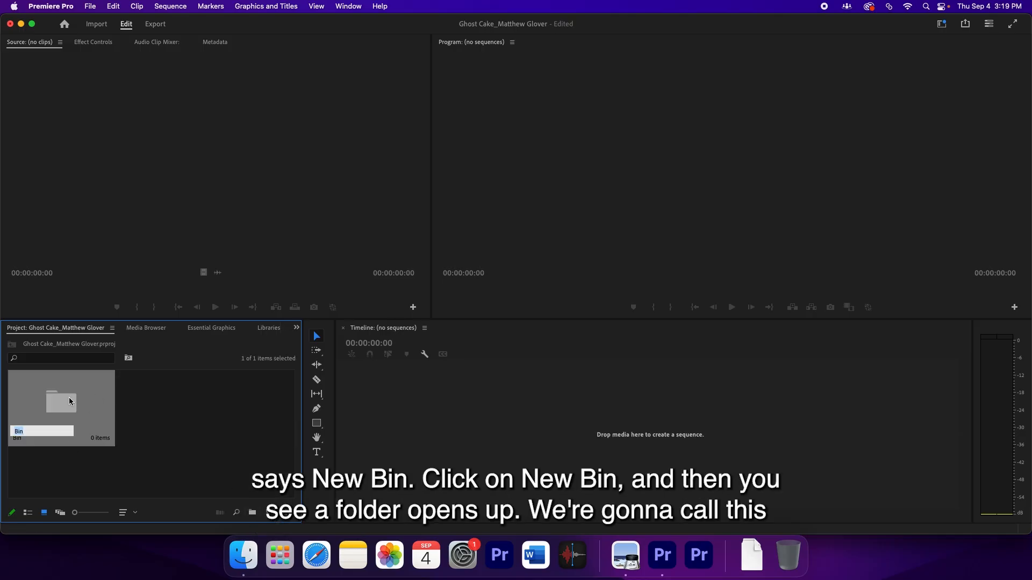
pyautogui.write('Footage')
pyautogui.click(157, 471)
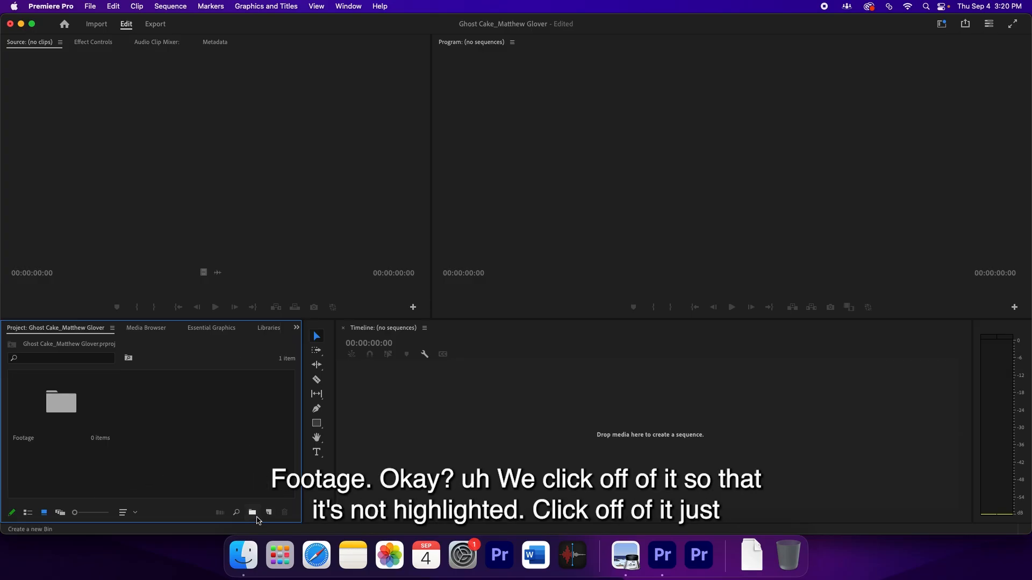
pyautogui.click(107, 415)
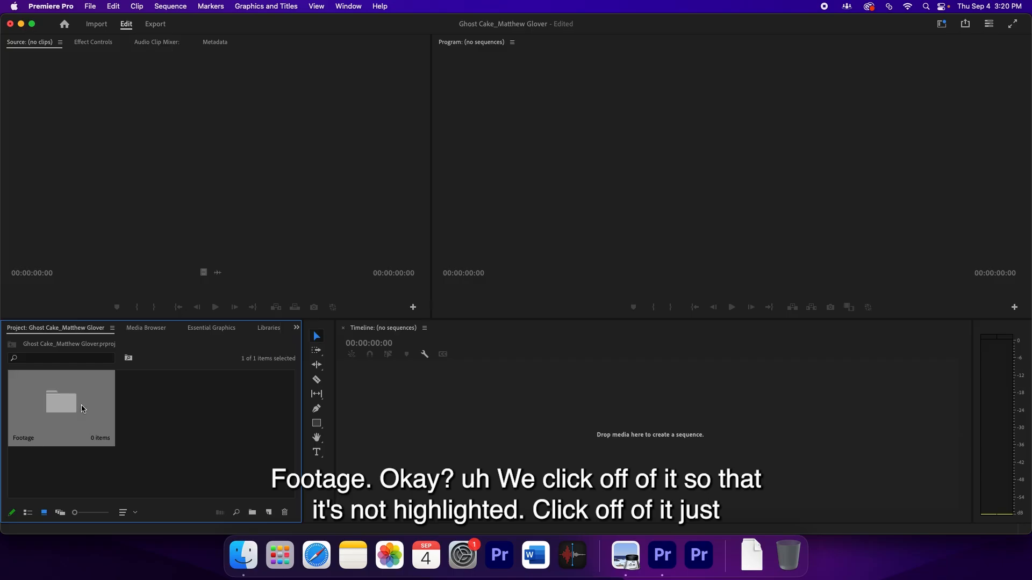
pyautogui.click(163, 426)
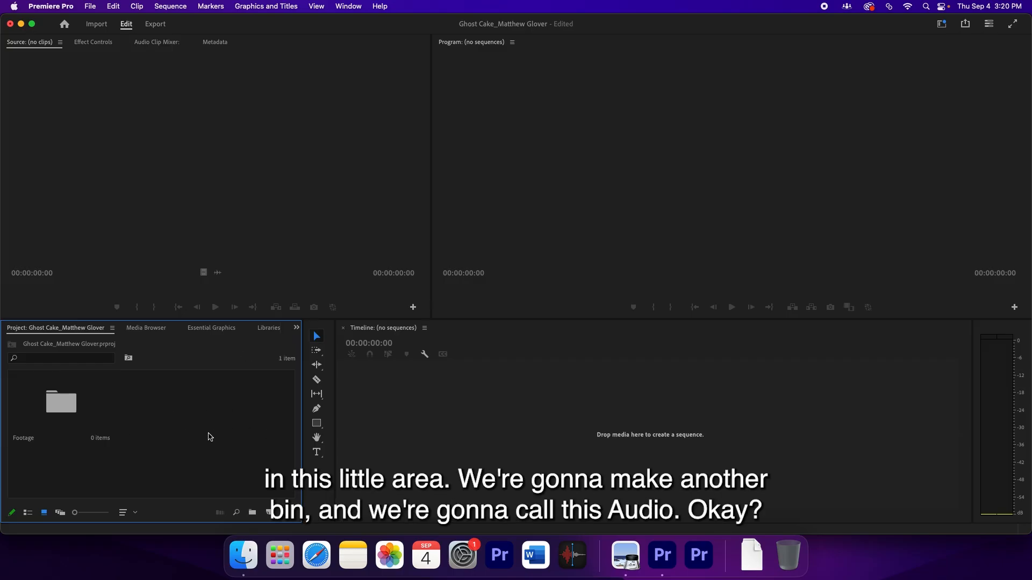
# Create a second bin named Audio at the project's top level
pyautogui.click(253, 513)
pyautogui.write('Audio')
pyautogui.click(272, 466)
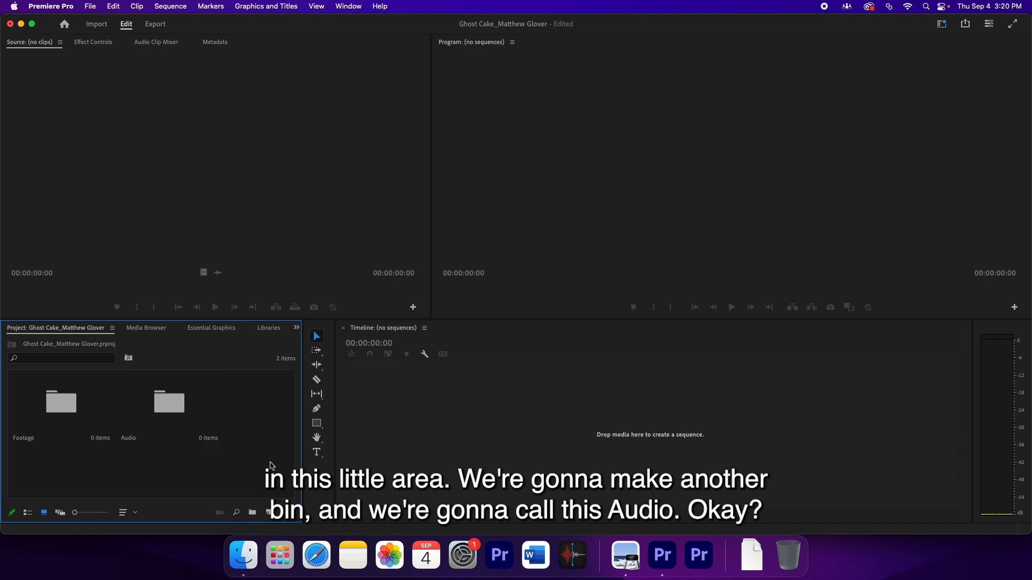
# Create a third bin named Sequences beside the Footage and Audio bins
pyautogui.click(253, 514)
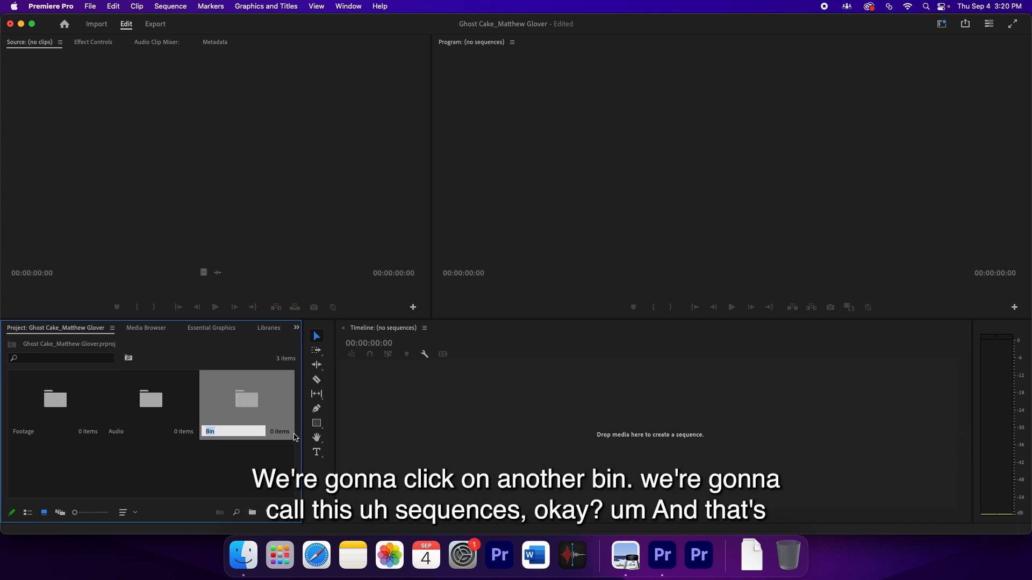
pyautogui.write('Sequences')
pyautogui.click(196, 468)
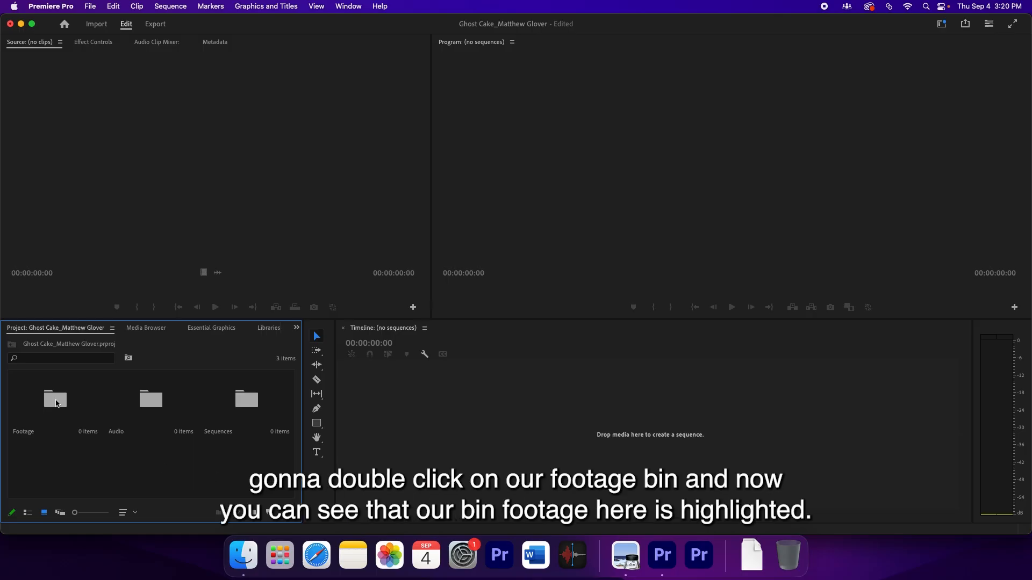
# Open the Footage bin in its own panel, check the project's top level, and return to the bin
pyautogui.doubleClick(56, 403)
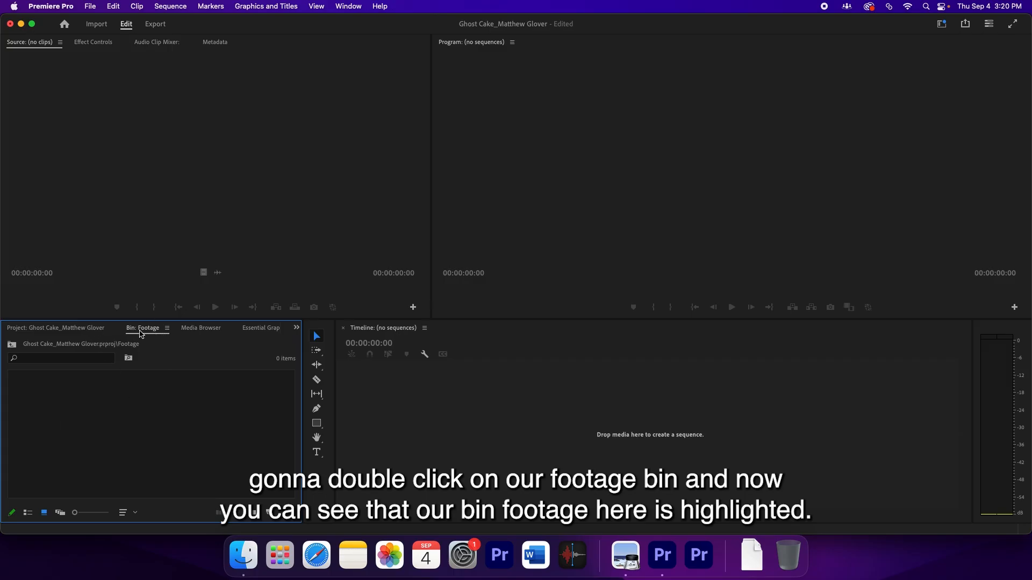
pyautogui.click(89, 333)
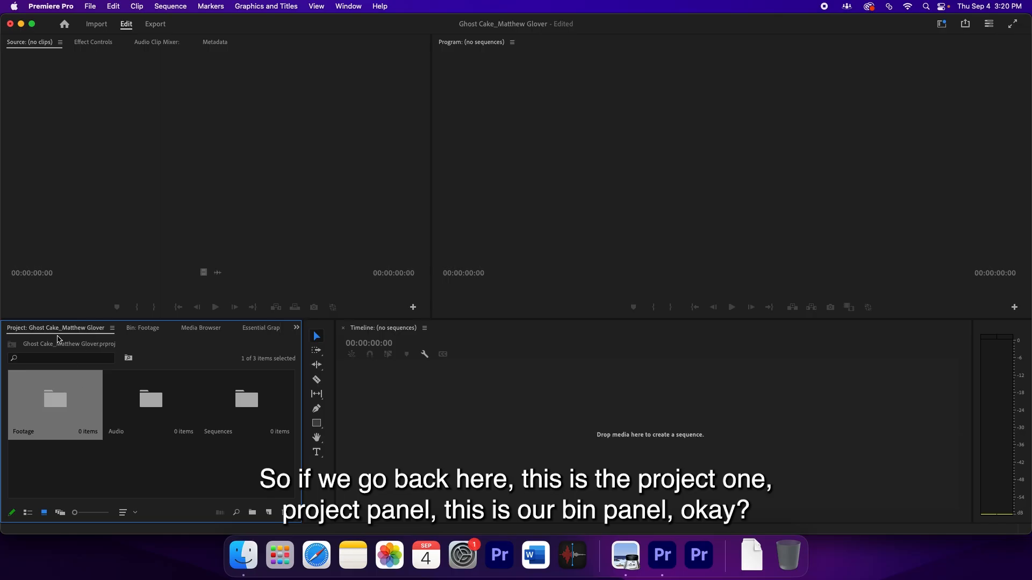
pyautogui.click(154, 330)
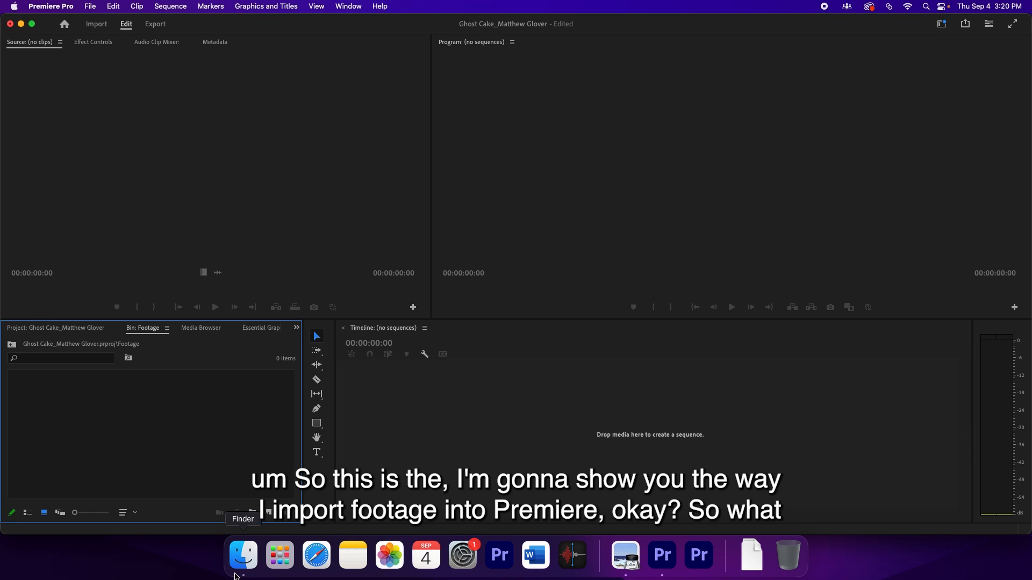
# Switch to Finder and open the Footage folder inside Assets/GhostCake_RAW on the TSZ #20 drive
pyautogui.click(250, 563)
pyautogui.moveTo(732, 106); pyautogui.dragTo(682, 123)
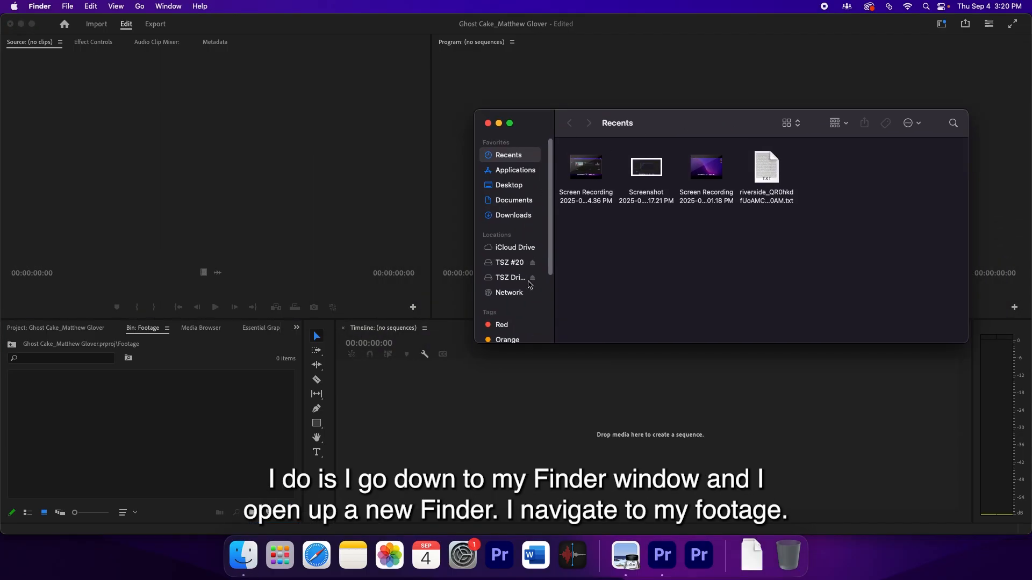
pyautogui.click(513, 264)
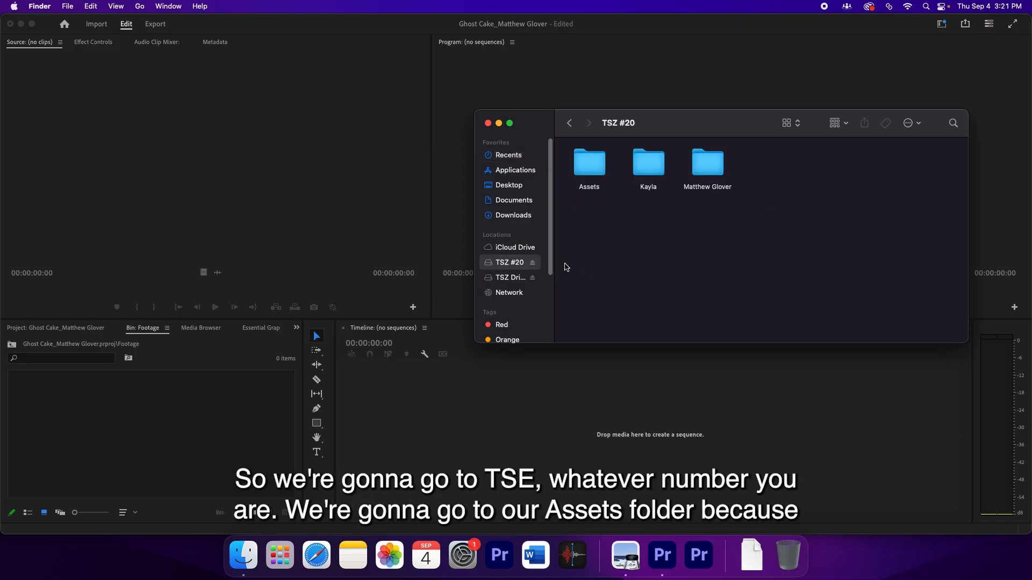
pyautogui.click(590, 172)
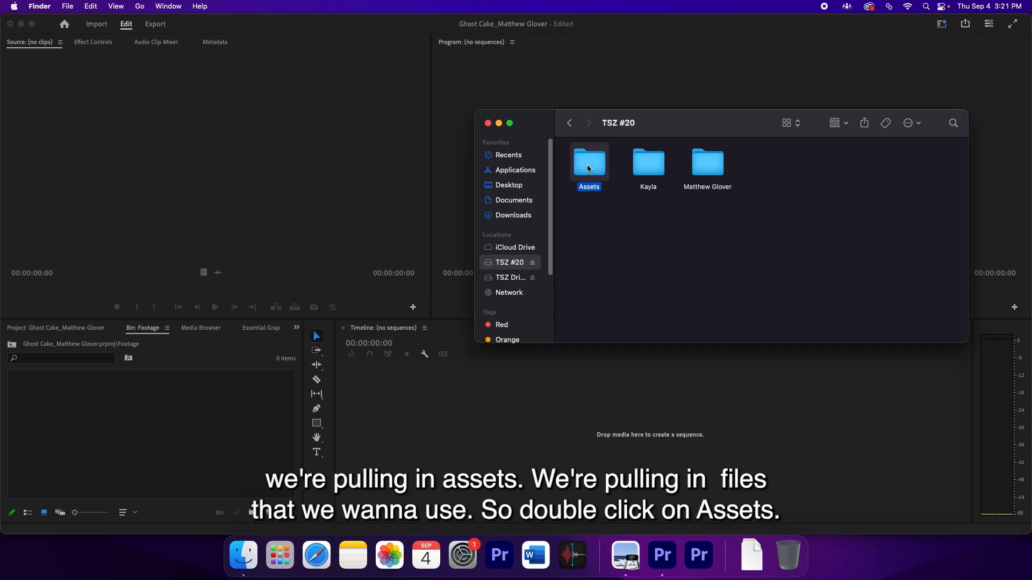
pyautogui.doubleClick(587, 165)
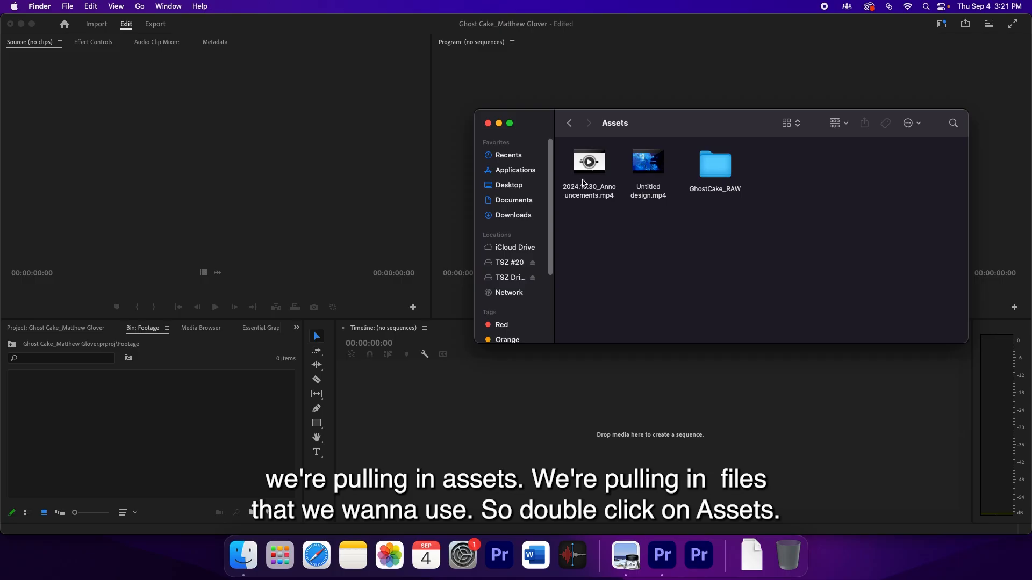
pyautogui.click(716, 162)
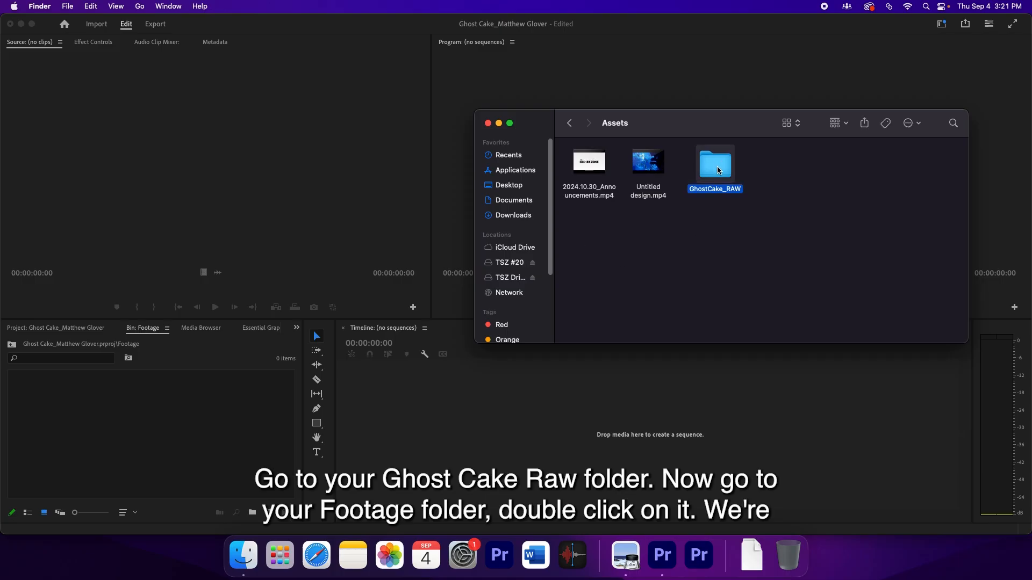
pyautogui.doubleClick(718, 170)
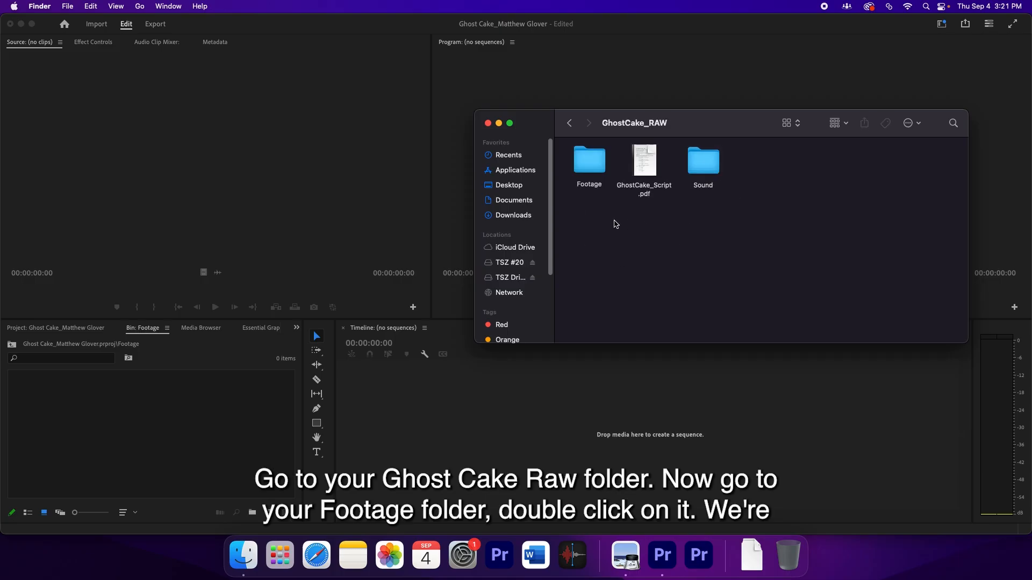
pyautogui.doubleClick(587, 161)
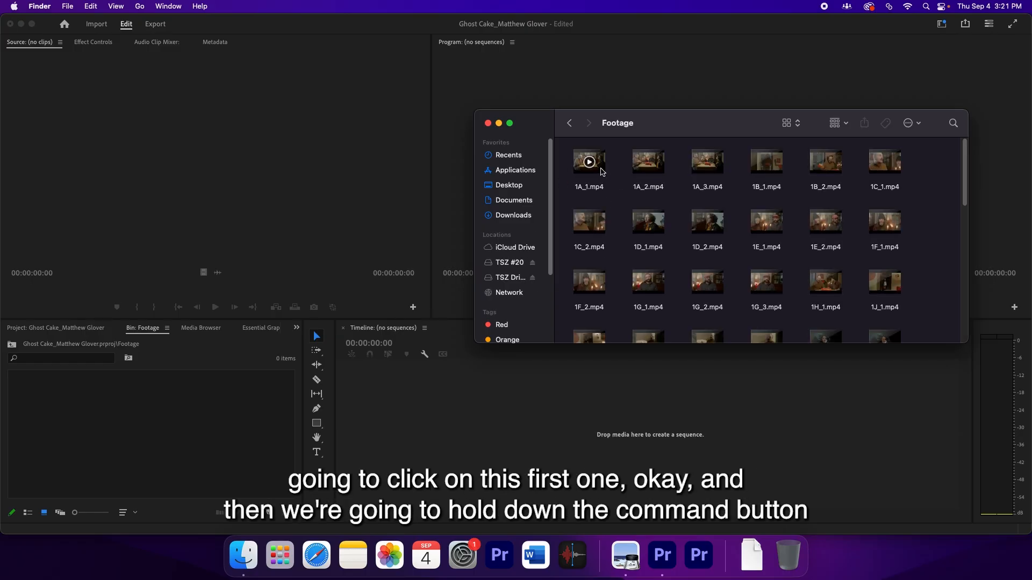
# Import all the clips from Finder's Footage folder into the project's Footage bin, and select only 1A_1.mp4 there
pyautogui.click(601, 170)
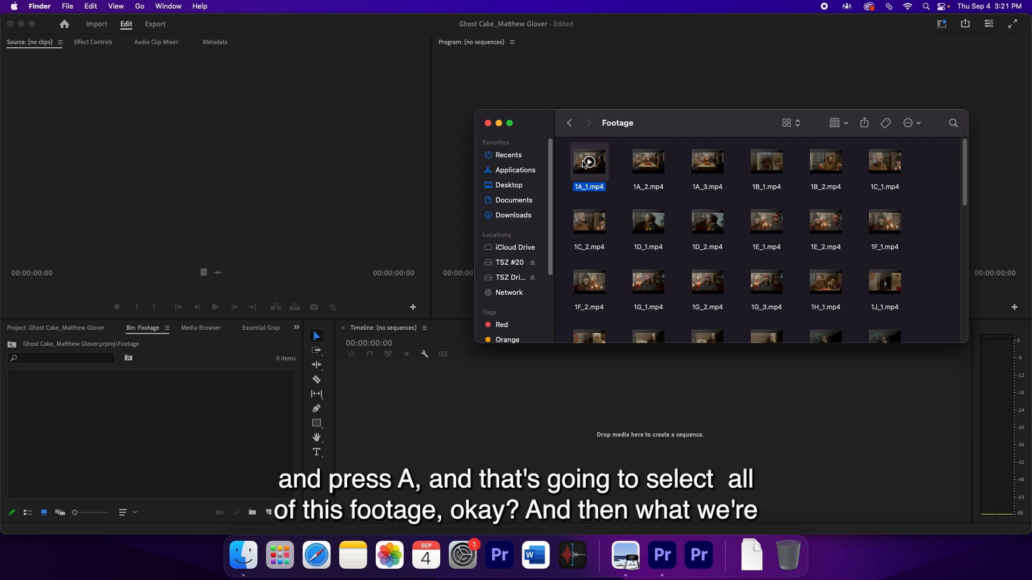
pyautogui.press('super+a')
pyautogui.moveTo(966, 166); pyautogui.dragTo(966, 134)
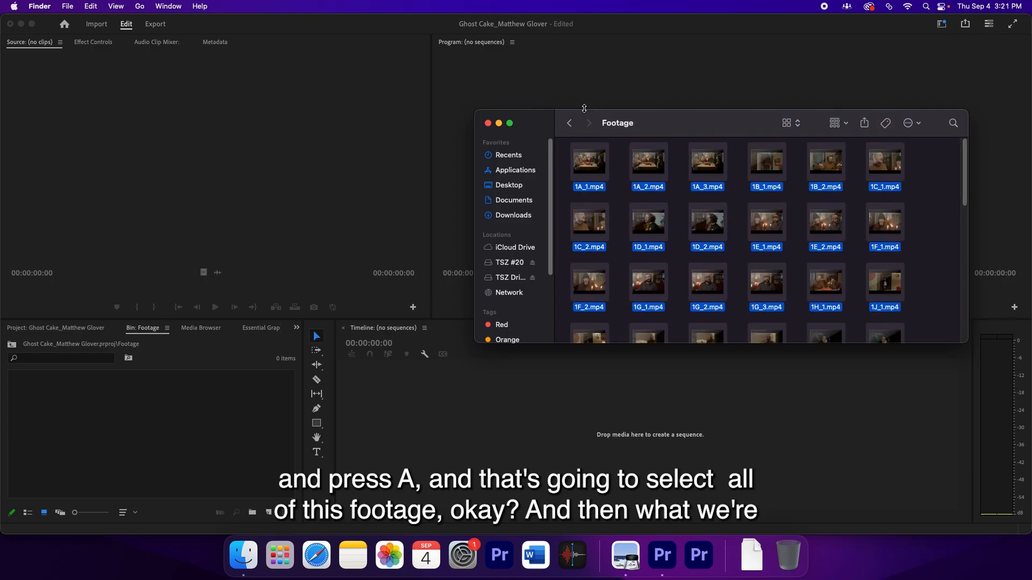
pyautogui.moveTo(606, 173); pyautogui.dragTo(127, 418)
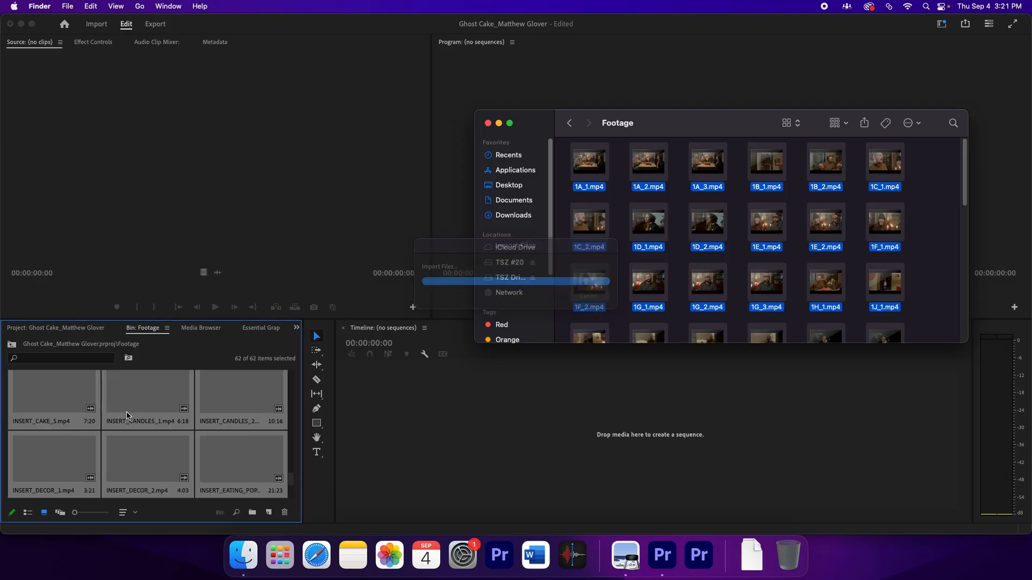
pyautogui.scroll(10, 127, 416)
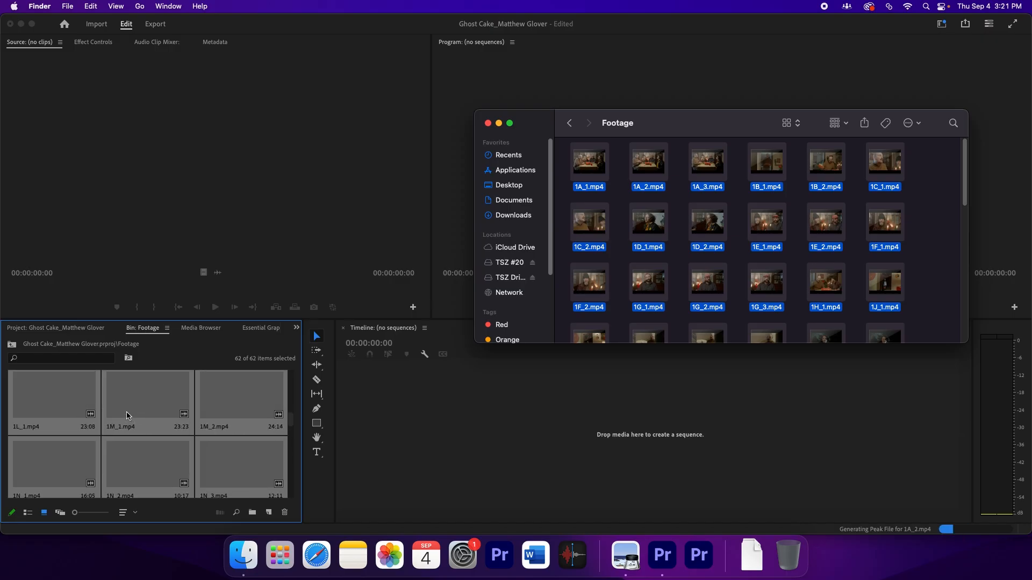
pyautogui.scroll(4, 126, 415)
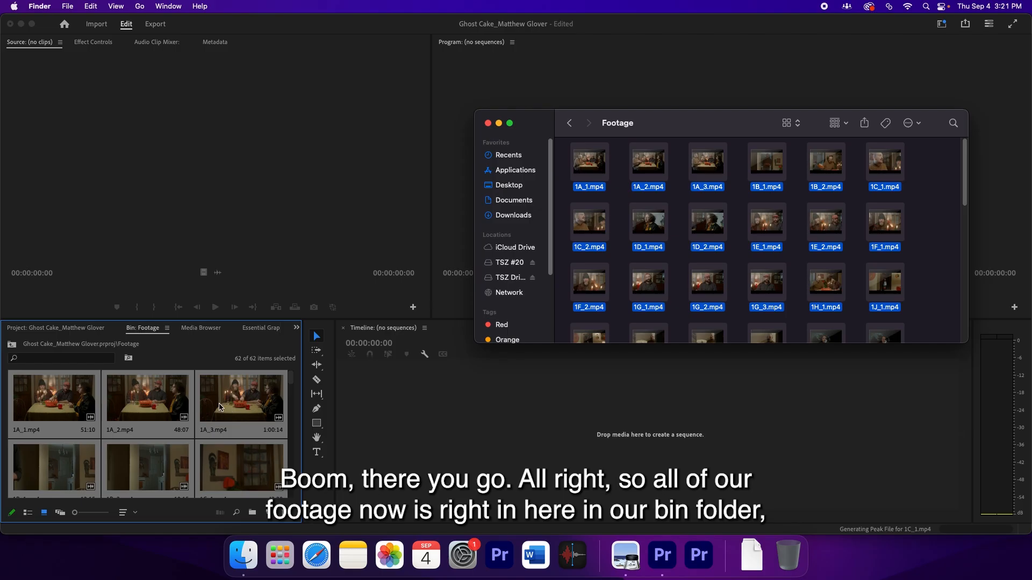
pyautogui.click(168, 403)
pyautogui.click(73, 410)
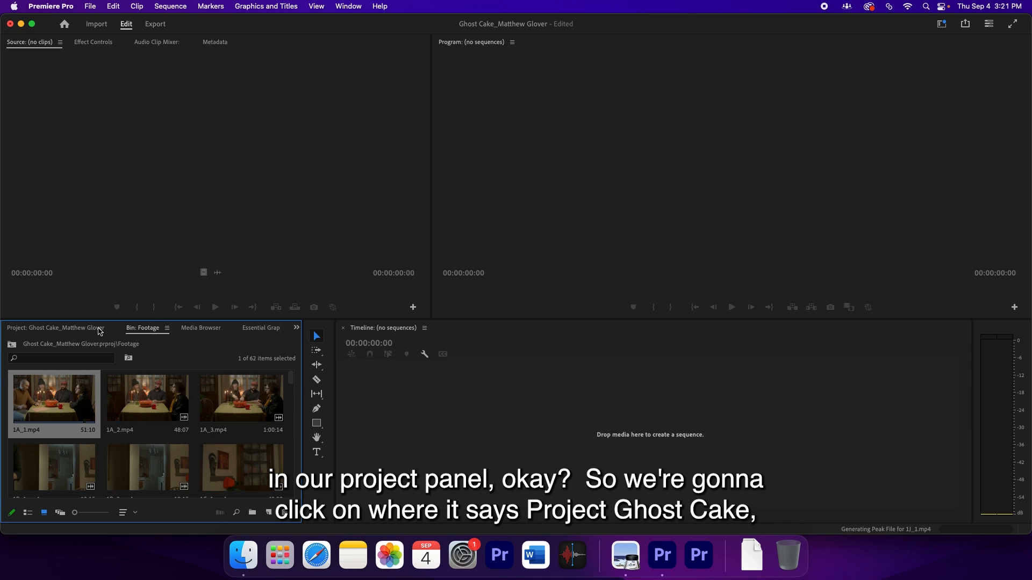
# Return to the project's top level and open the Audio bin in its own panel
pyautogui.click(59, 334)
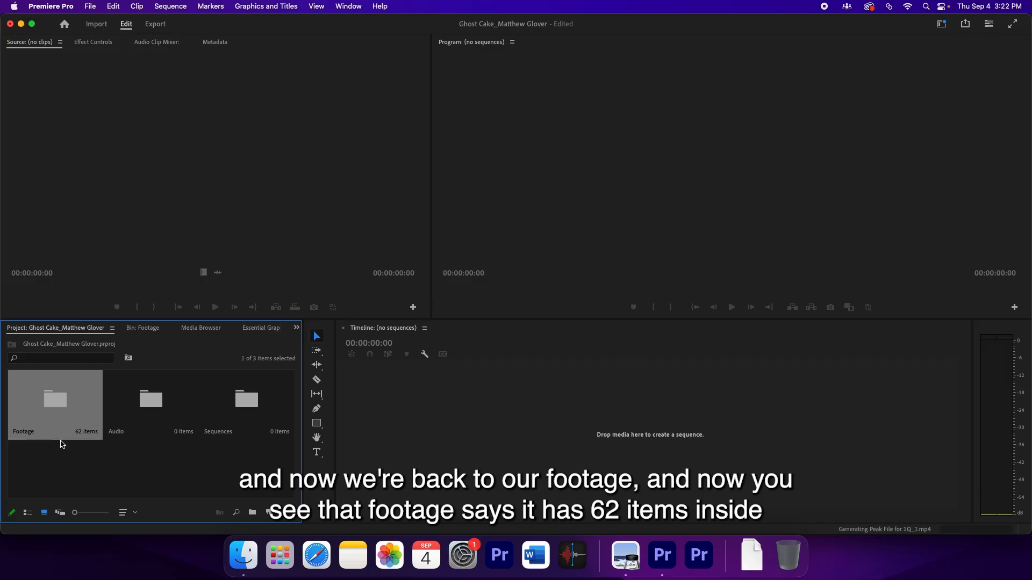
pyautogui.click(85, 443)
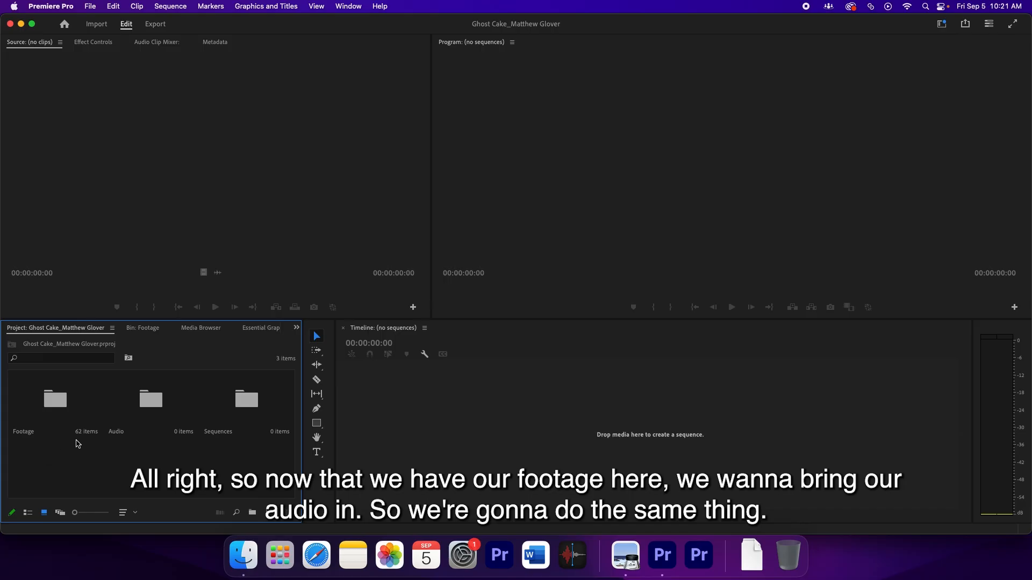
pyautogui.click(149, 408)
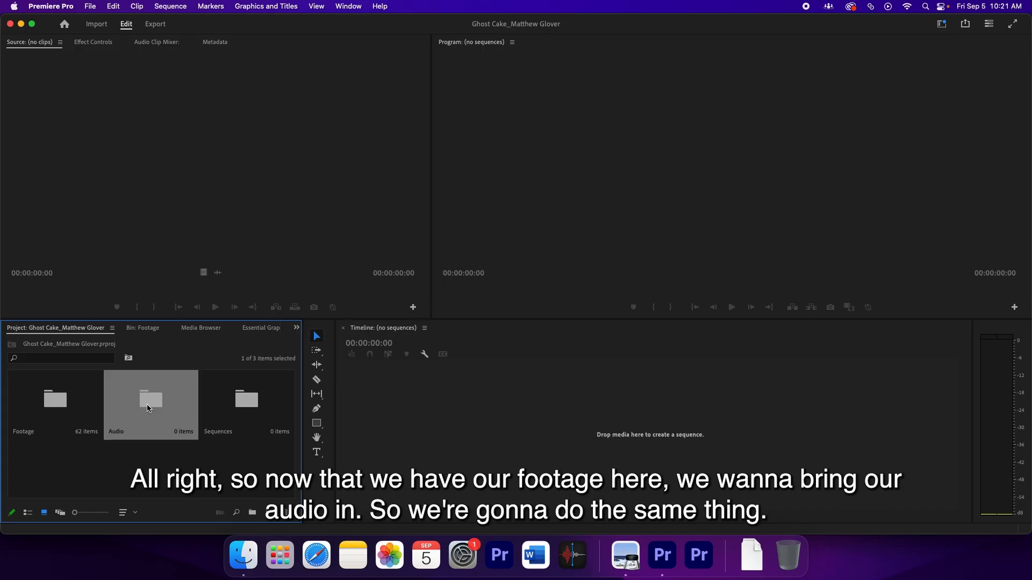
pyautogui.doubleClick(157, 408)
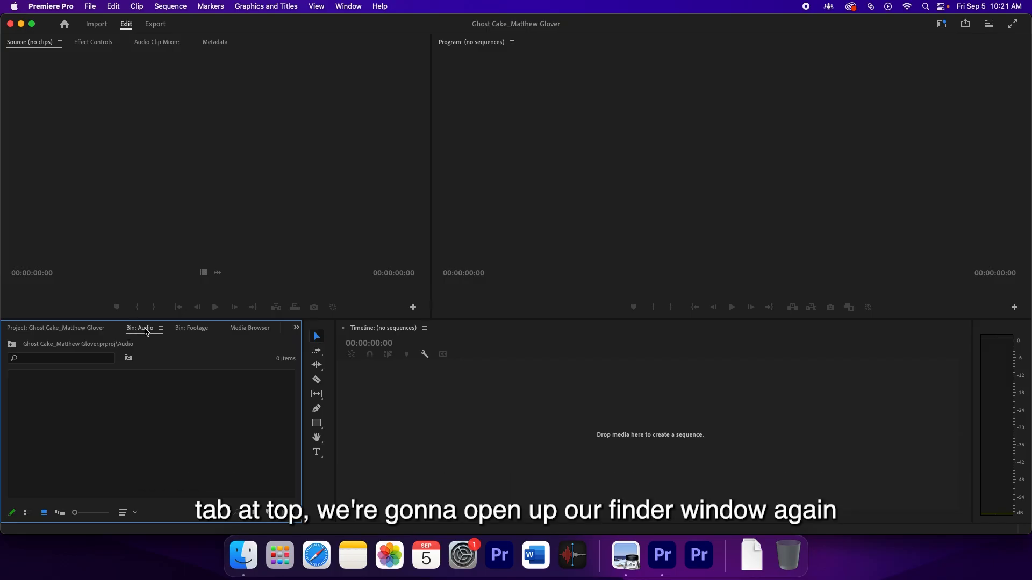
# Switch to Finder and open the Sound folder inside Assets/GhostCake_RAW on the TSZ #20 drive
pyautogui.click(243, 558)
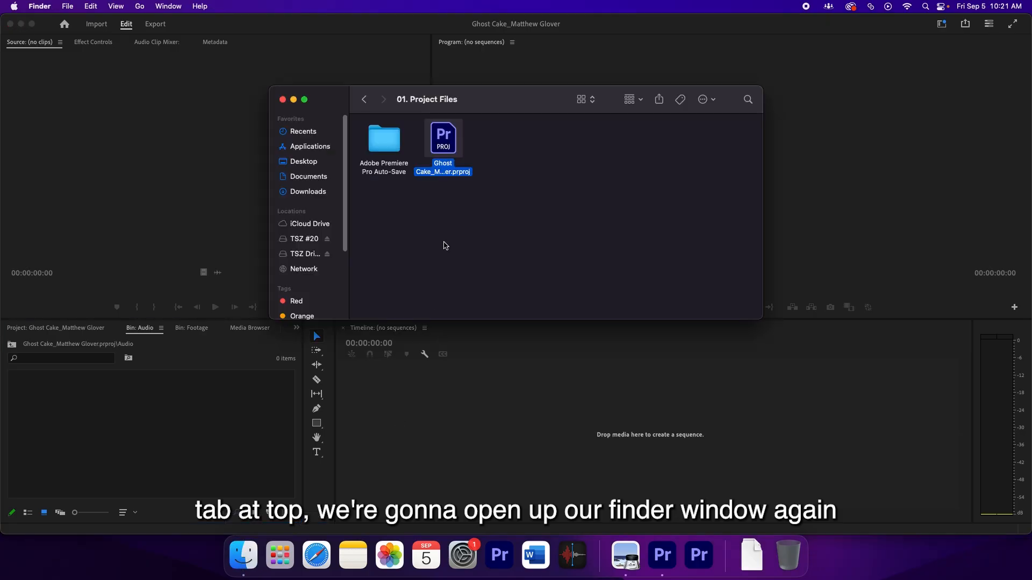
pyautogui.moveTo(498, 96); pyautogui.dragTo(619, 91)
pyautogui.click(486, 94)
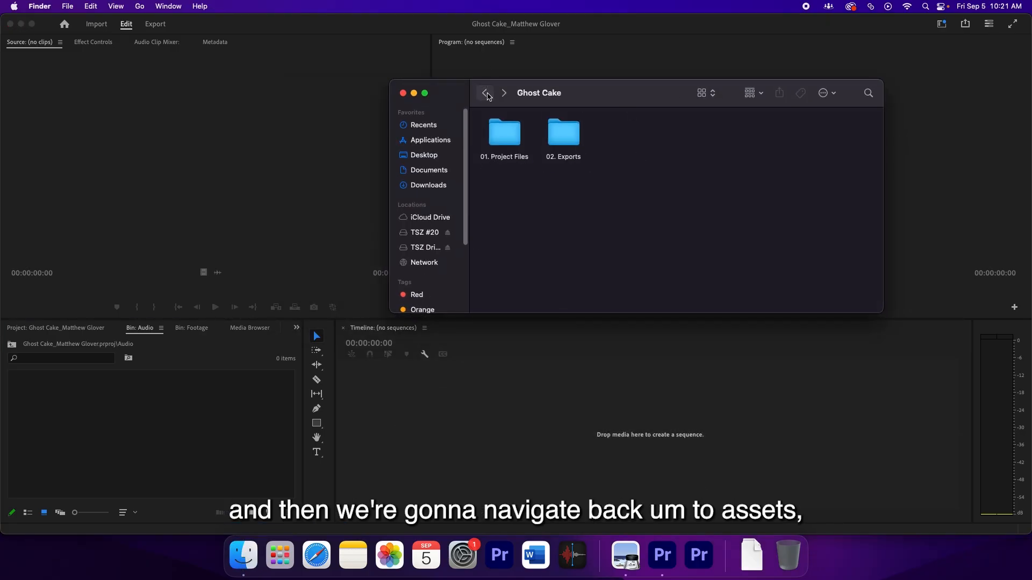
pyautogui.click(487, 94)
pyautogui.click(486, 94)
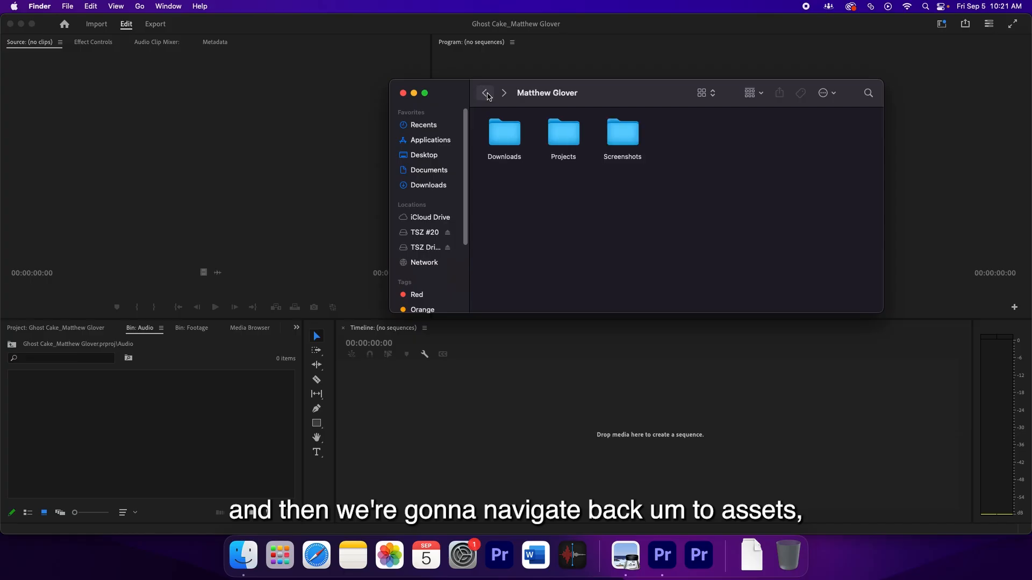
pyautogui.click(486, 94)
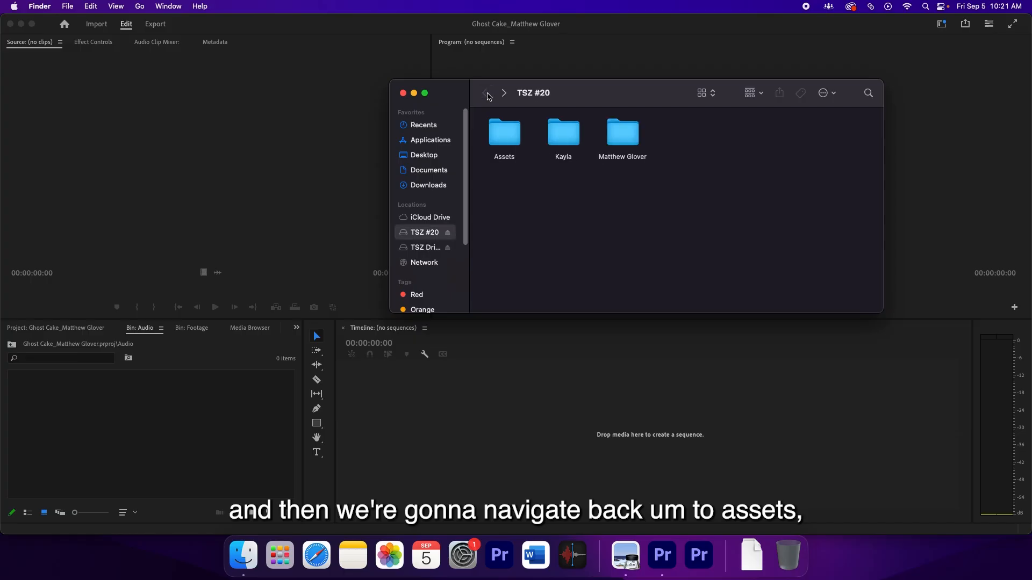
pyautogui.doubleClick(509, 123)
pyautogui.doubleClick(574, 137)
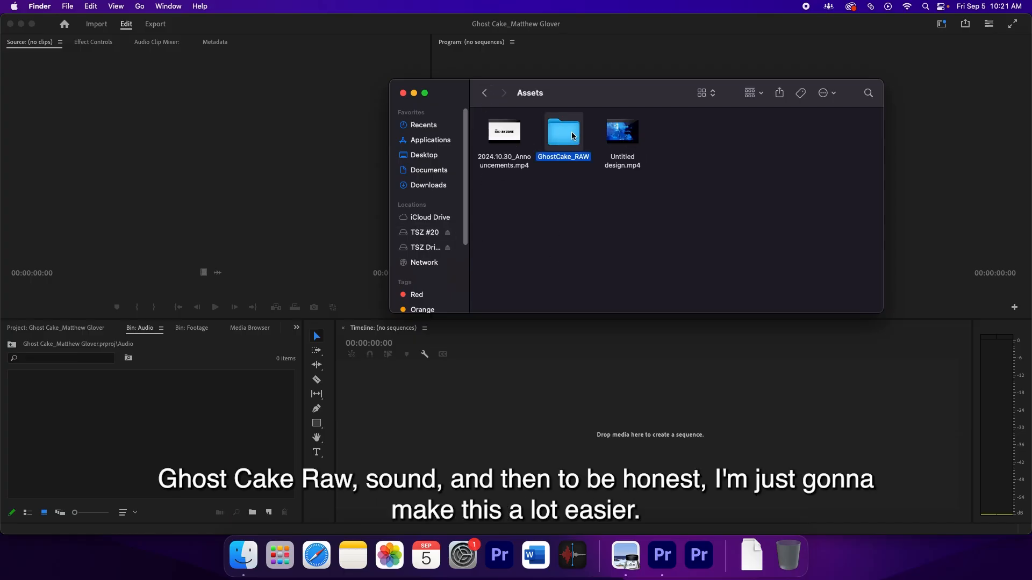
pyautogui.doubleClick(632, 135)
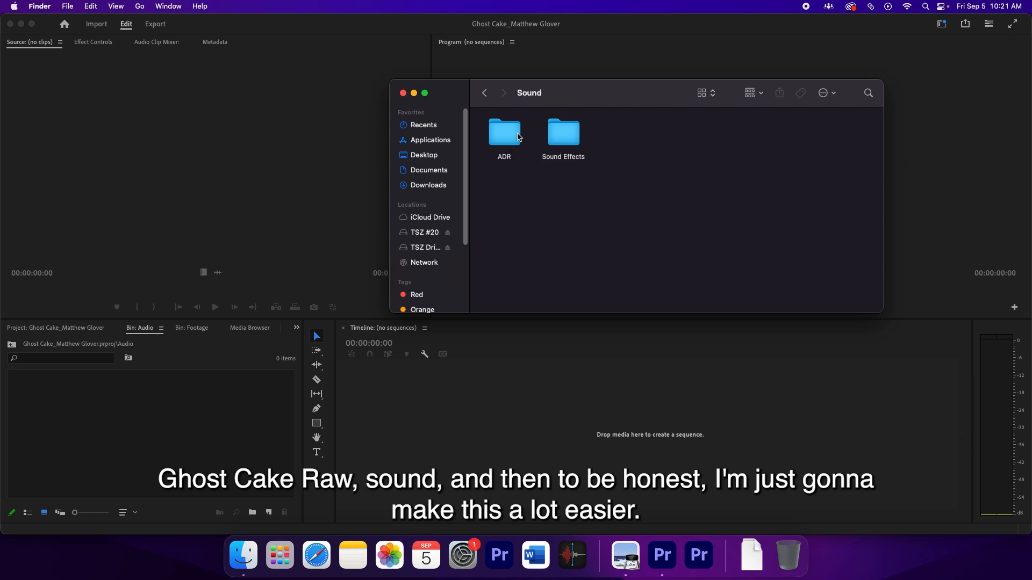
pyautogui.click(514, 138)
pyautogui.click(624, 193)
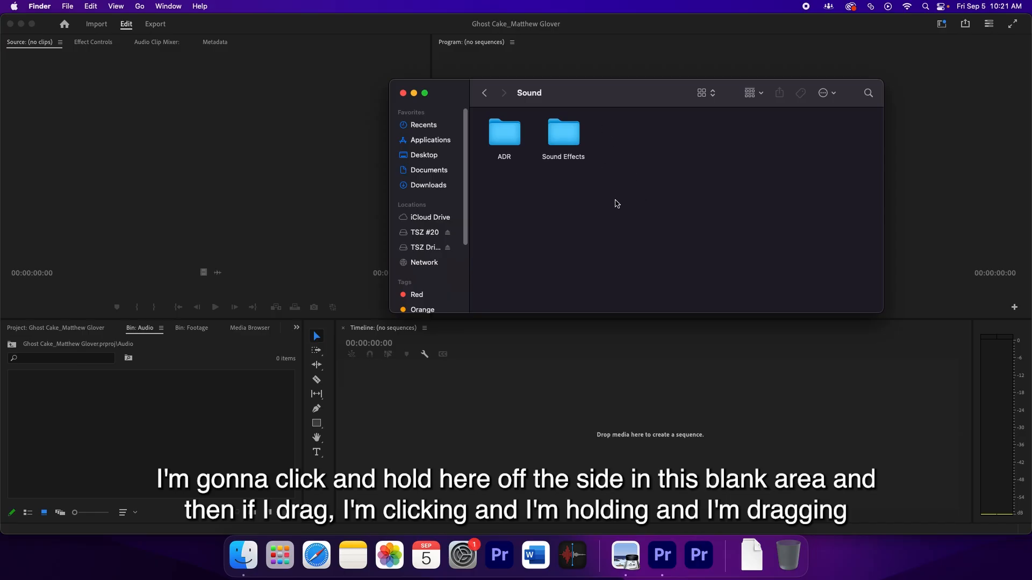
pyautogui.moveTo(600, 181); pyautogui.dragTo(479, 126)
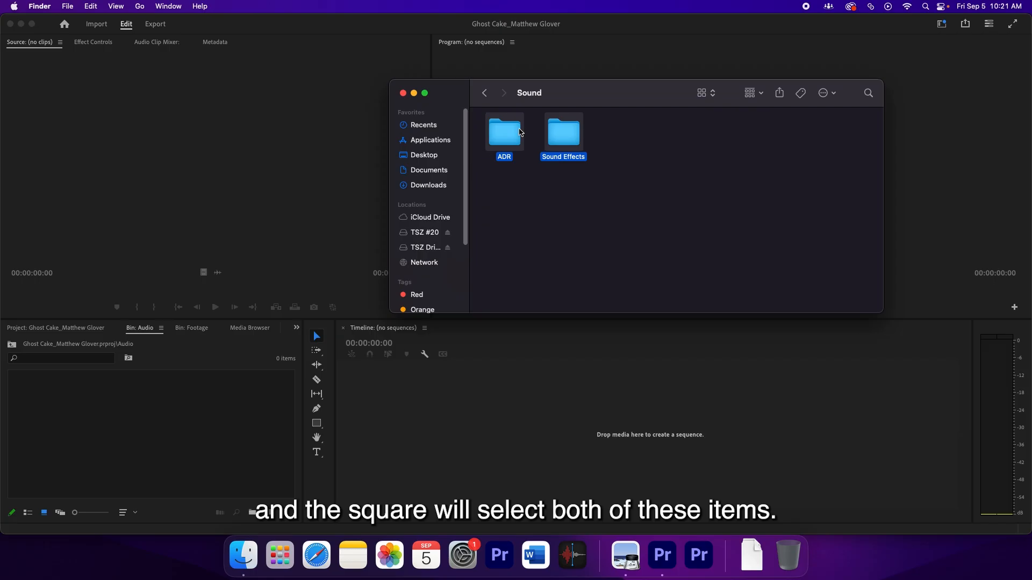
pyautogui.click(617, 210)
pyautogui.moveTo(697, 191); pyautogui.dragTo(491, 119)
pyautogui.click(617, 224)
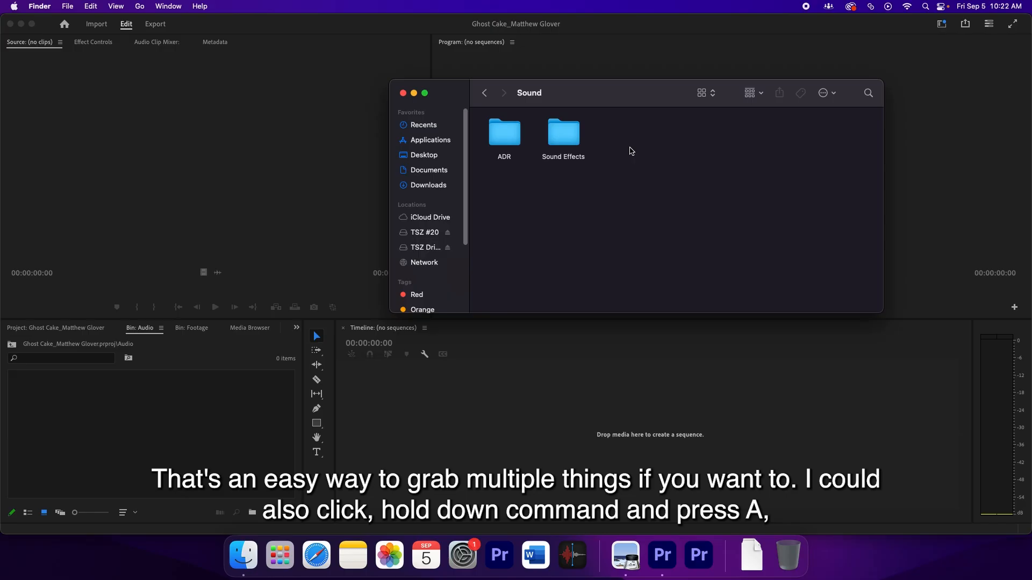
# Import both the ADR and Sound Effects folders from Finder's Sound folder into the project's Audio bin
pyautogui.press('super+a')
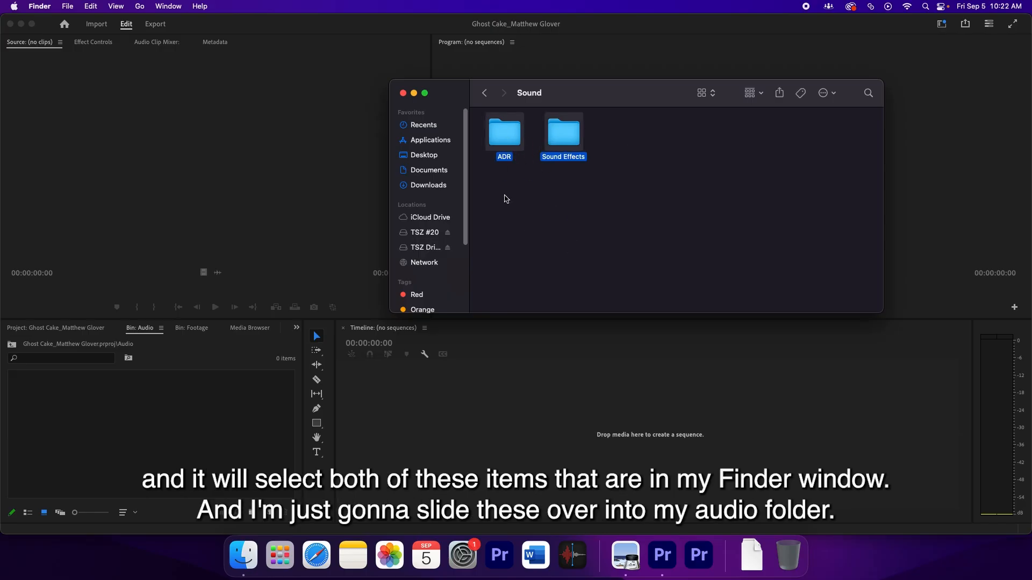
pyautogui.moveTo(513, 139); pyautogui.dragTo(68, 425)
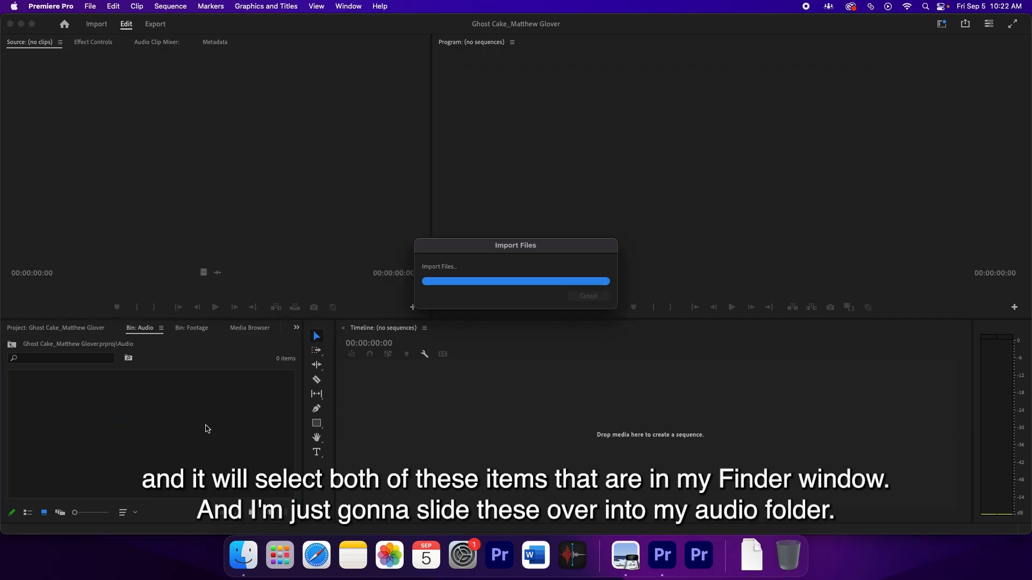
pyautogui.click(255, 440)
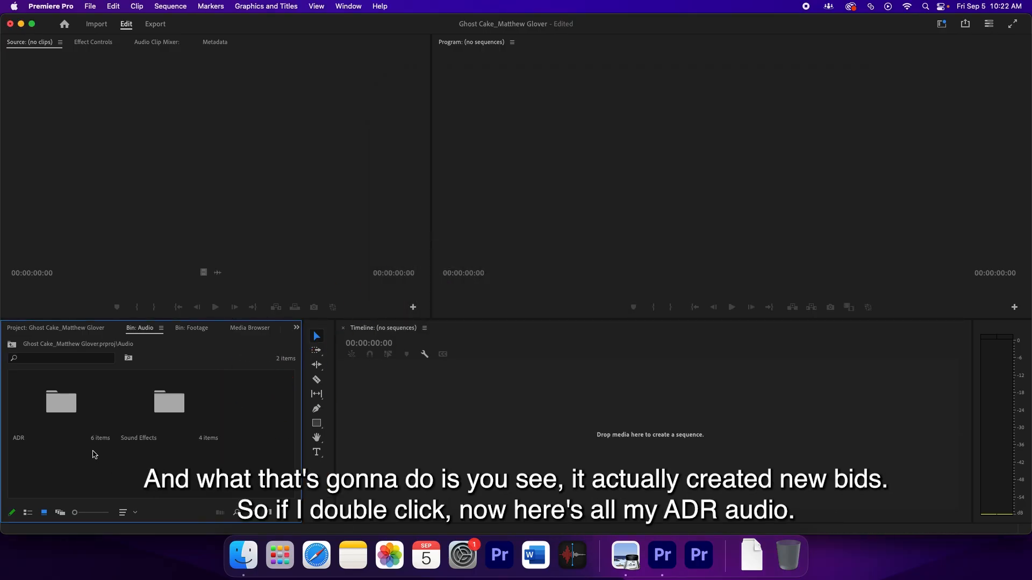
# Inspect the contents of the ADR and Sound Effects bins inside the Audio bin, and return to the project's top level
pyautogui.click(65, 407)
pyautogui.click(157, 419)
pyautogui.click(79, 414)
pyautogui.doubleClick(66, 401)
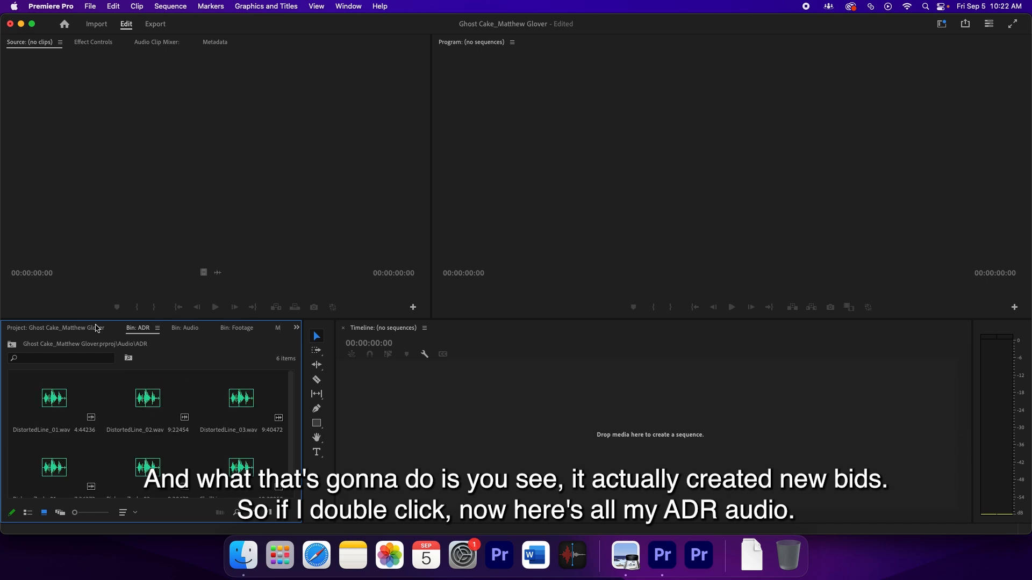
pyautogui.click(184, 328)
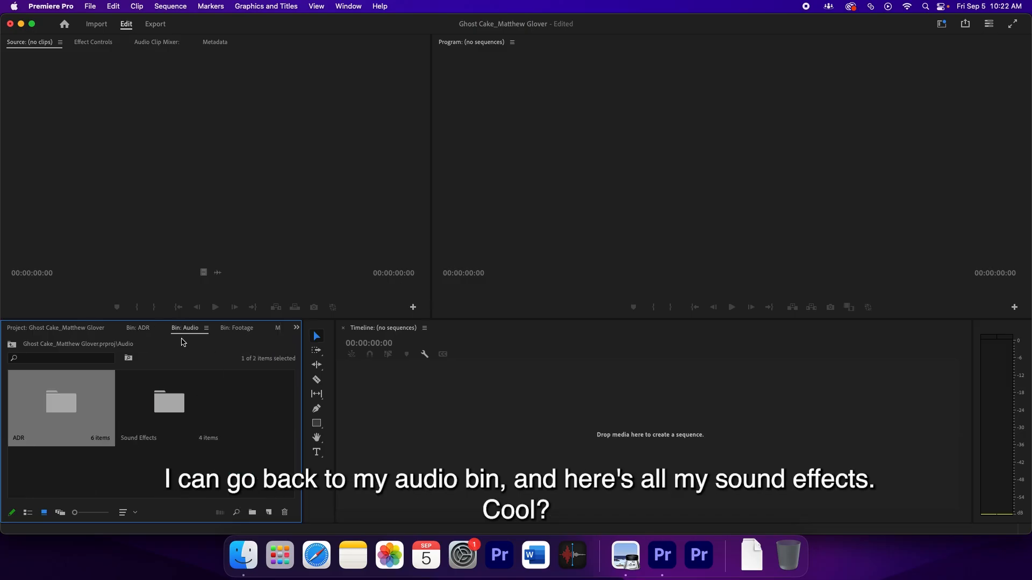
pyautogui.doubleClick(170, 412)
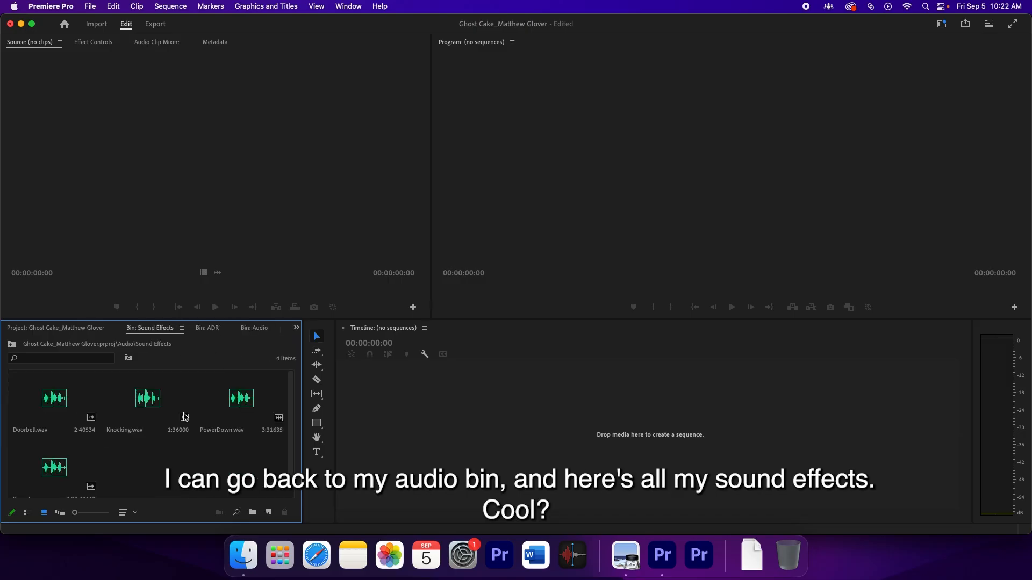
pyautogui.click(55, 329)
pyautogui.click(160, 459)
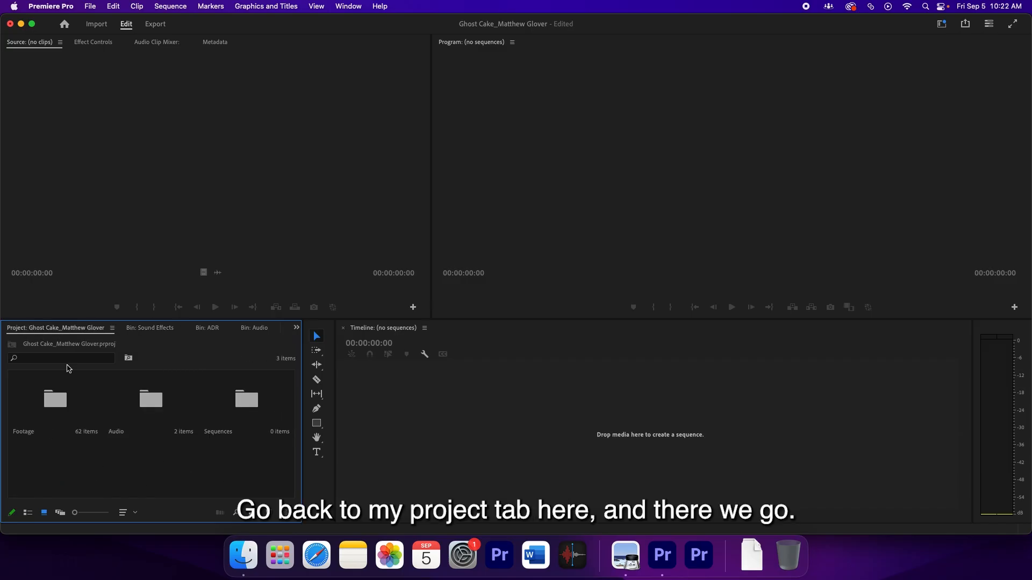
# Switch to Finder, look at the contents of the GhostCake_RAW folder, and return to Premiere Pro
pyautogui.click(240, 402)
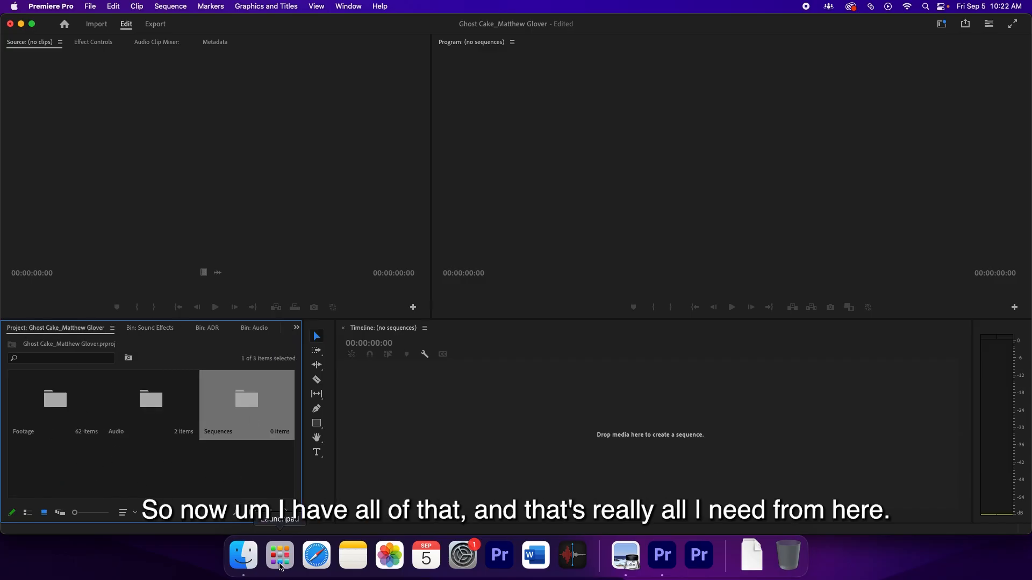
pyautogui.click(243, 555)
pyautogui.click(484, 93)
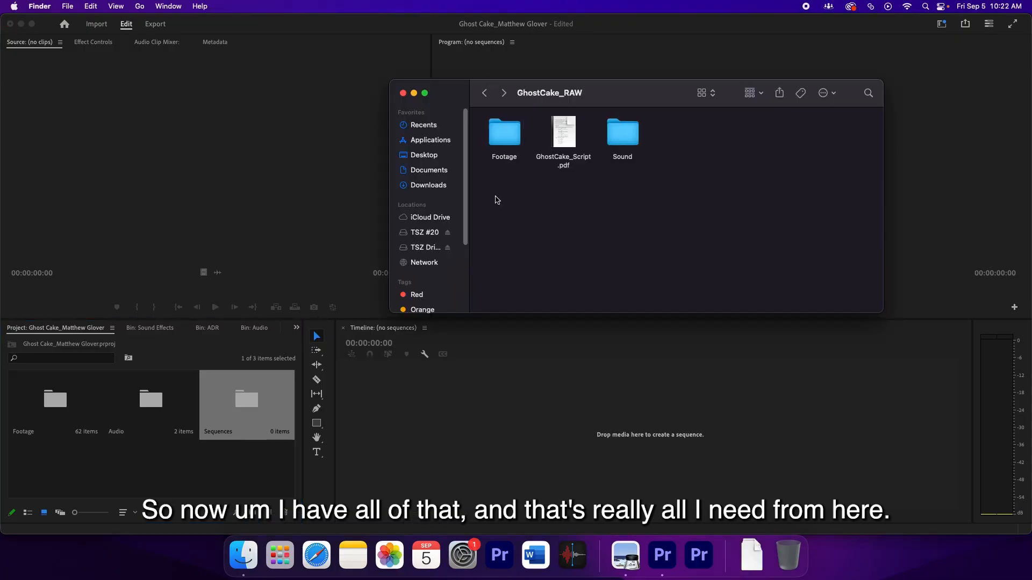
pyautogui.moveTo(570, 138)
pyautogui.moveTo(457, 91); pyautogui.dragTo(491, 115)
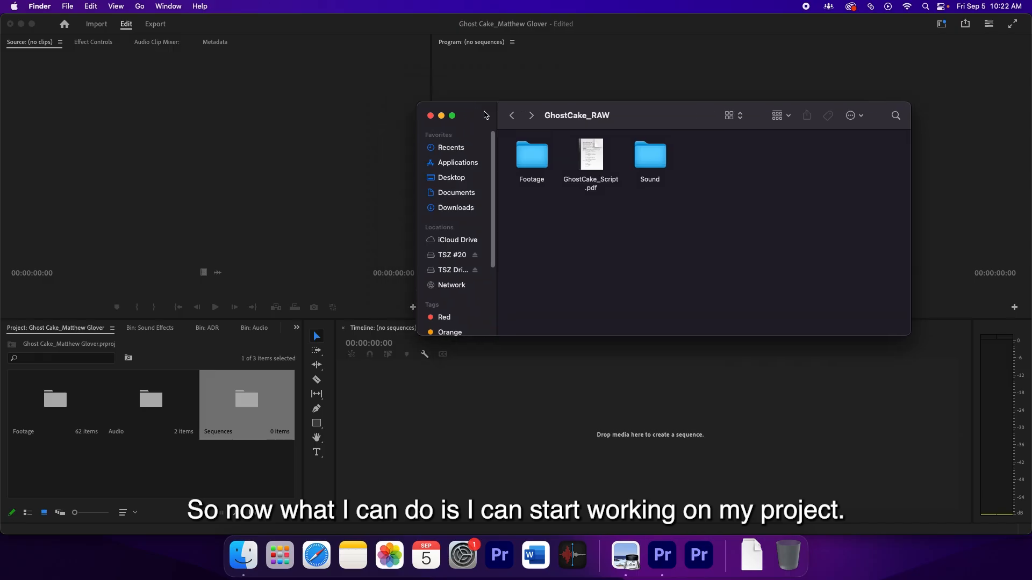
pyautogui.click(229, 481)
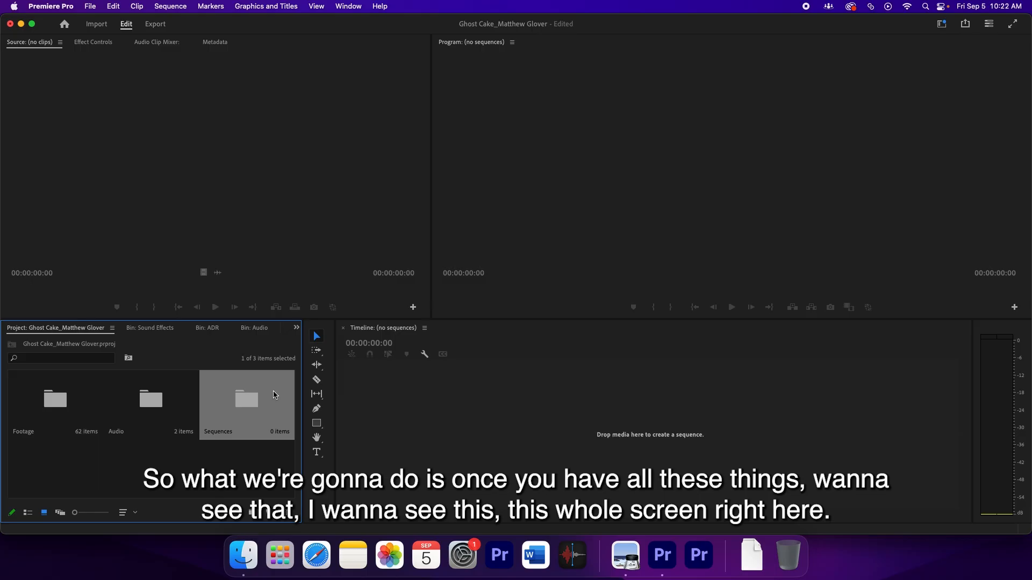
# Check the Footage, Audio and Sequences bins and their item counts at the project's top level, leaving none selected
pyautogui.click(140, 466)
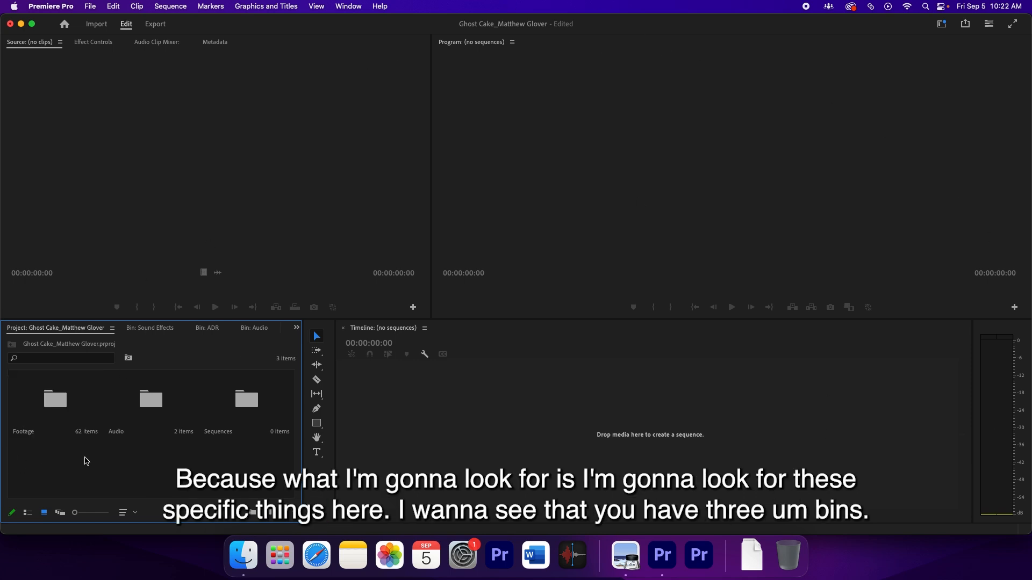
pyautogui.click(52, 407)
pyautogui.click(161, 408)
pyautogui.click(251, 407)
pyautogui.click(65, 405)
pyautogui.click(162, 408)
pyautogui.click(245, 410)
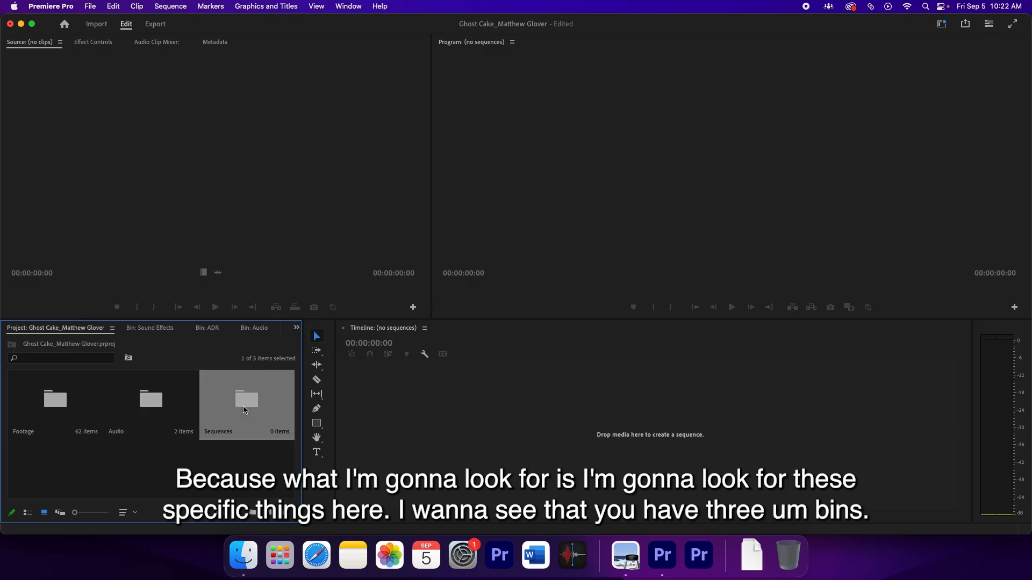
pyautogui.click(81, 411)
pyautogui.click(150, 405)
pyautogui.click(243, 405)
pyautogui.click(75, 432)
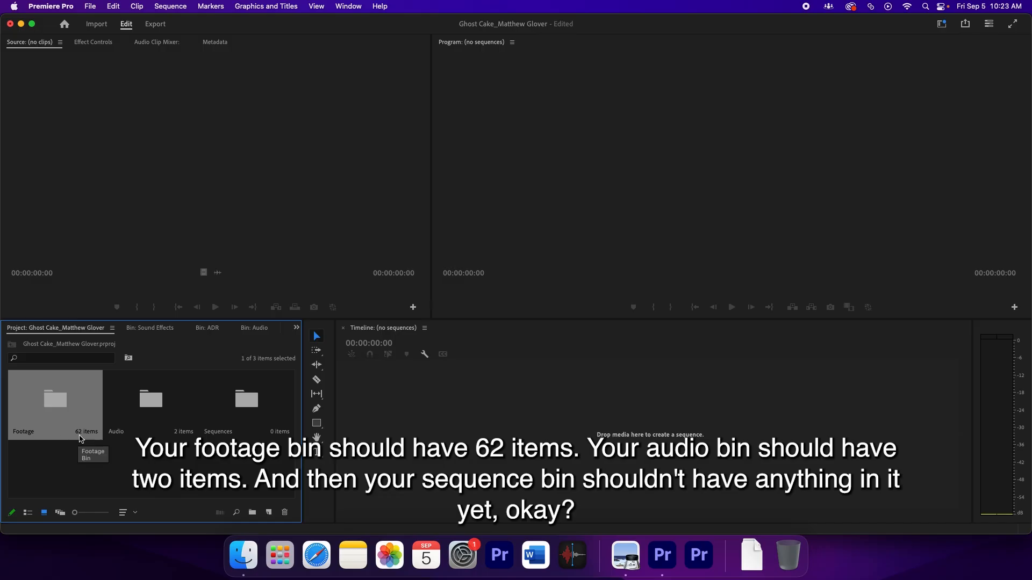
pyautogui.click(158, 414)
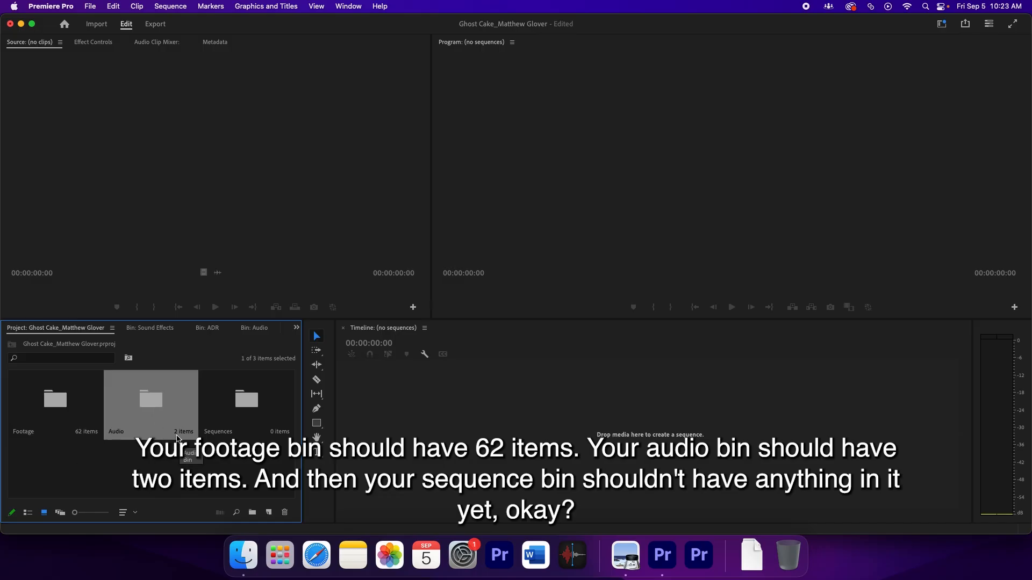
pyautogui.click(247, 437)
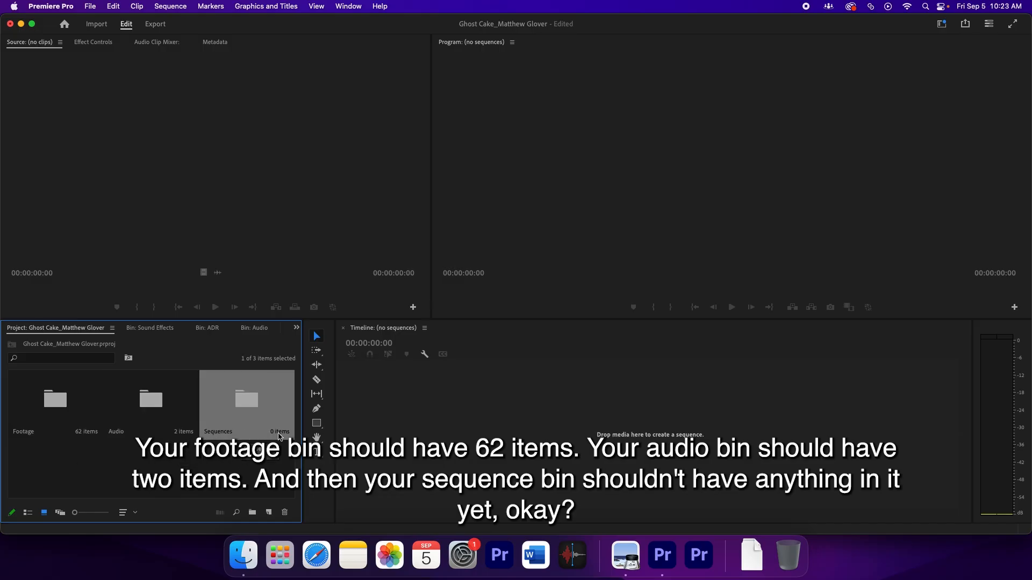
pyautogui.click(217, 467)
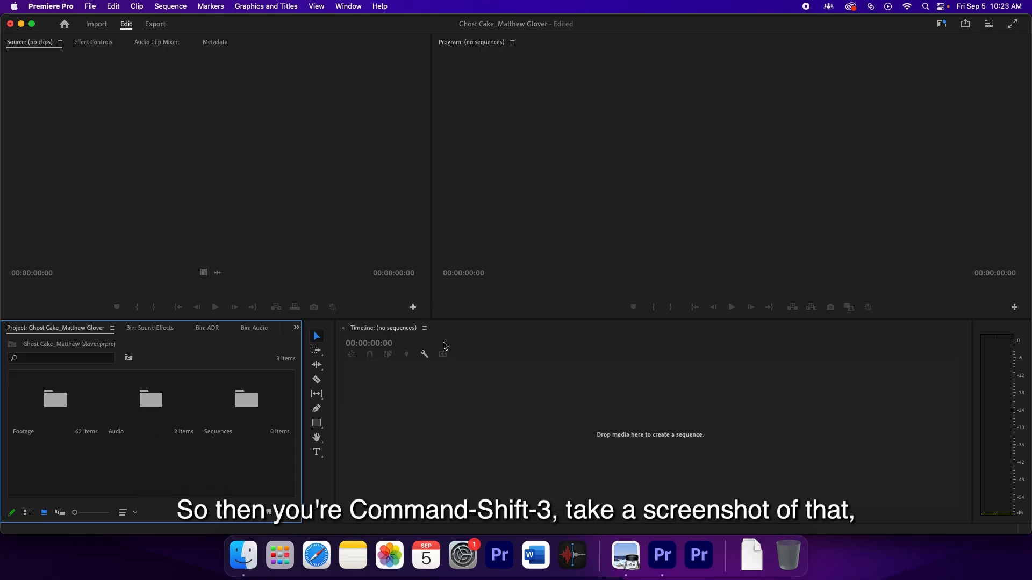